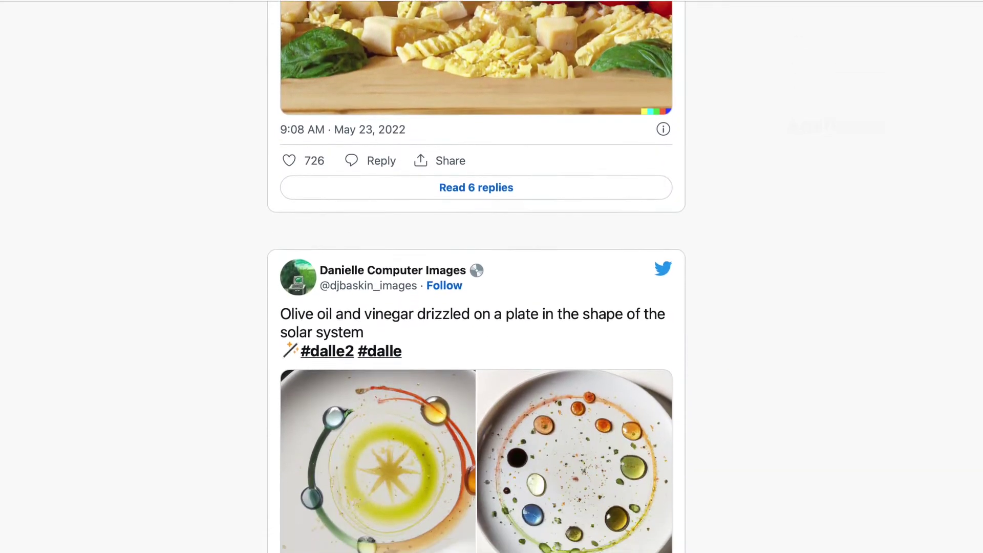
# - Search Google for 'dalle'
pyautogui.scroll(-5, 476, 277)
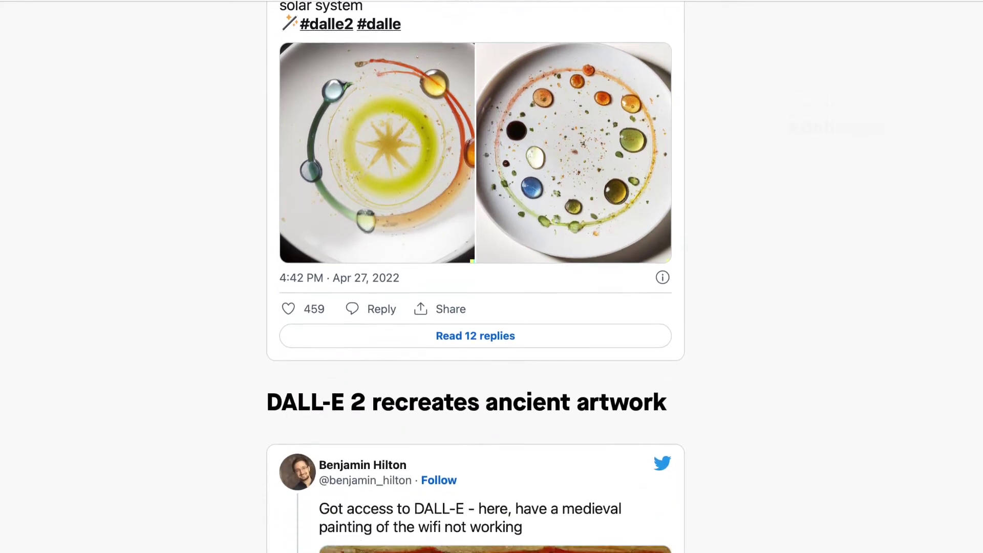
pyautogui.scroll(-3, 476, 276)
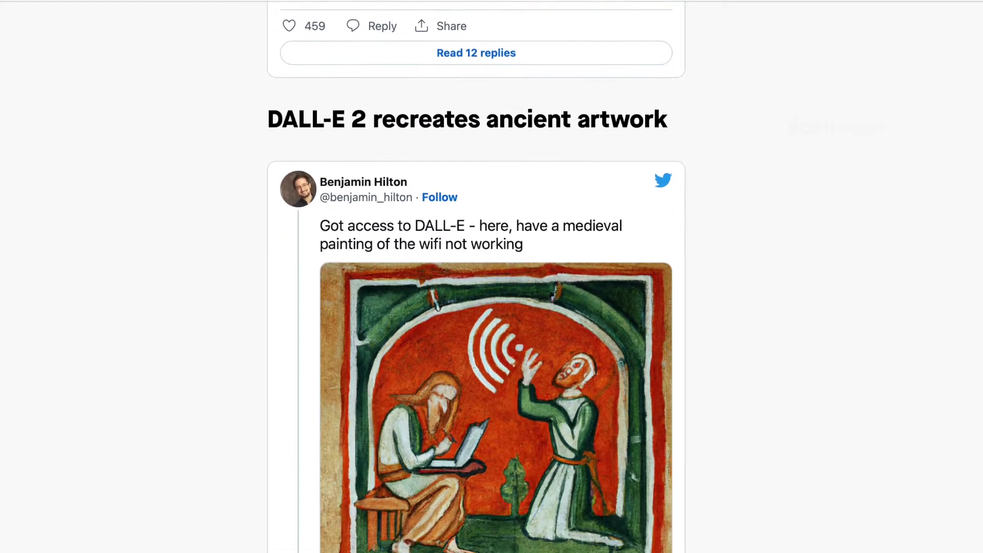
pyautogui.scroll(-1, 477, 276)
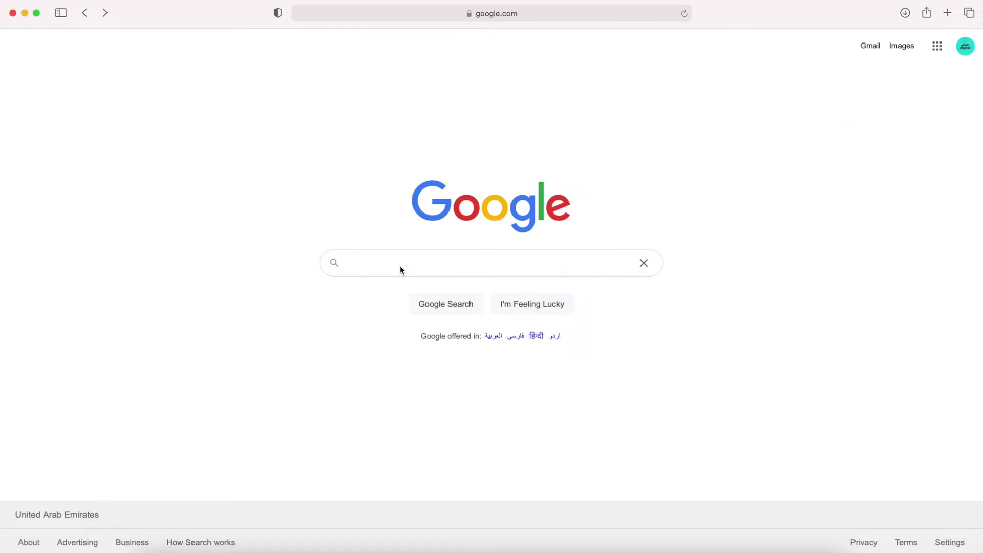
pyautogui.write('dalle')
pyautogui.press('Return')
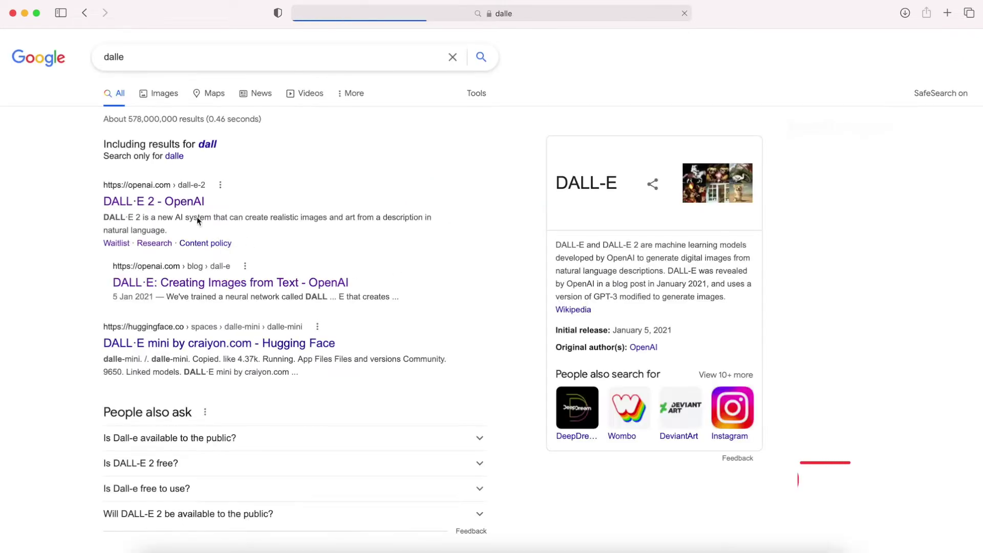
# - Open the 'DALL·E 2 - OpenAI' result and highlight its description sentence
pyautogui.click(139, 202)
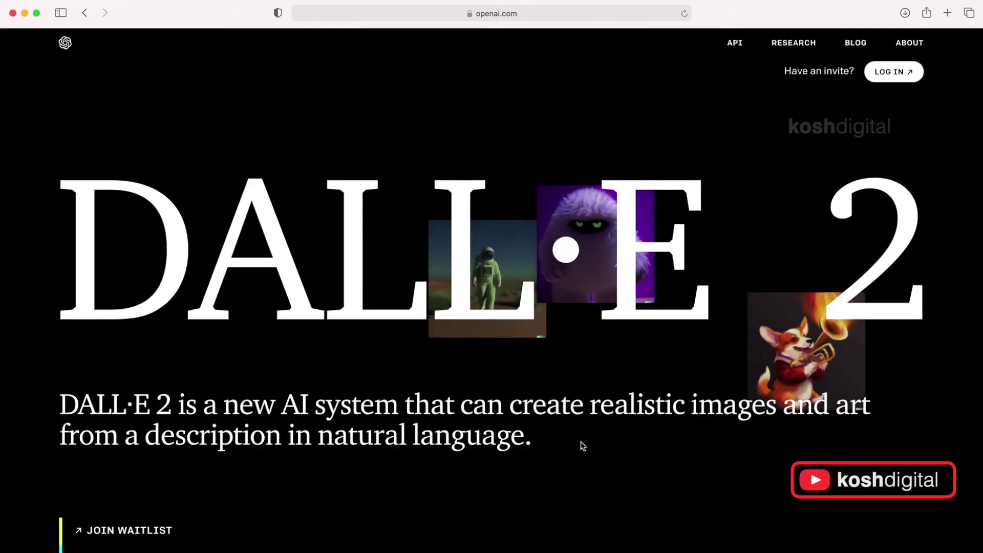
pyautogui.moveTo(225, 404); pyautogui.dragTo(525, 436)
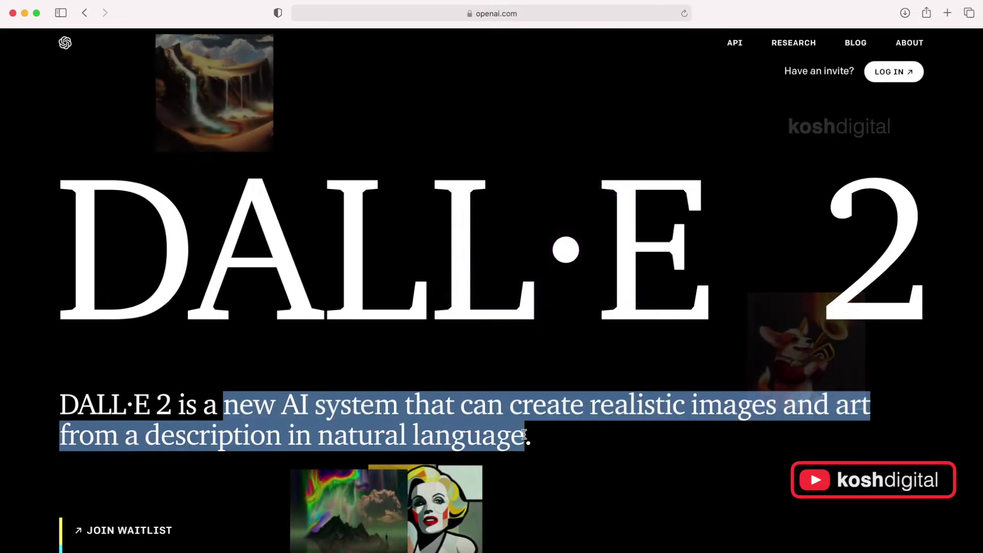
pyautogui.click(581, 450)
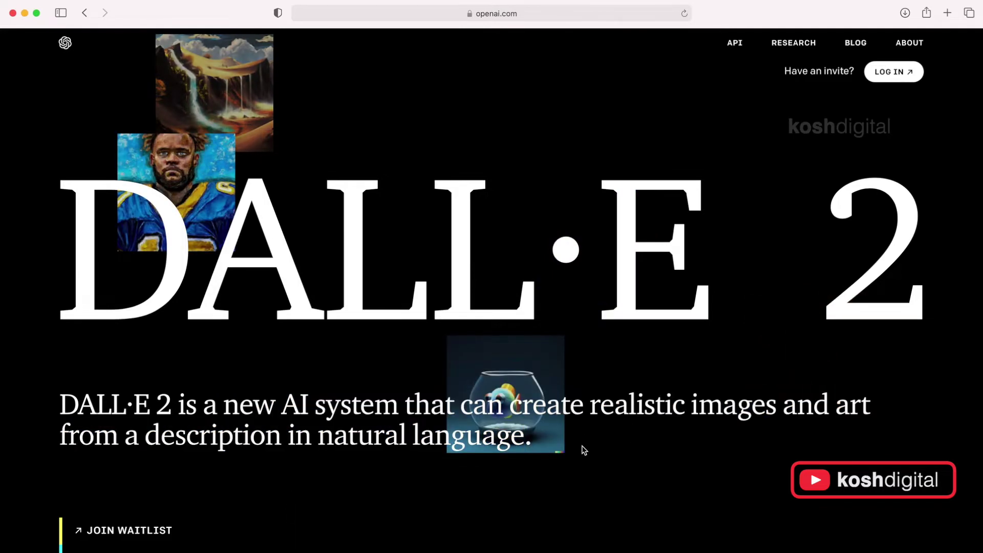
# - Scroll through the DALL·E 2 demos, highlighting the paragraph about combining concepts and styles
pyautogui.scroll(-2, 584, 451)
pyautogui.scroll(-12, 584, 450)
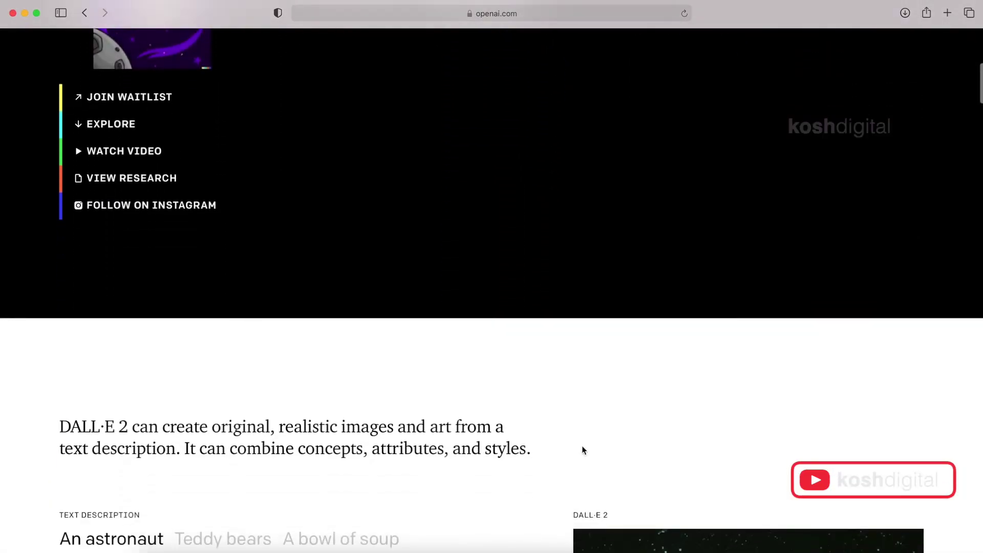
pyautogui.scroll(-6, 583, 450)
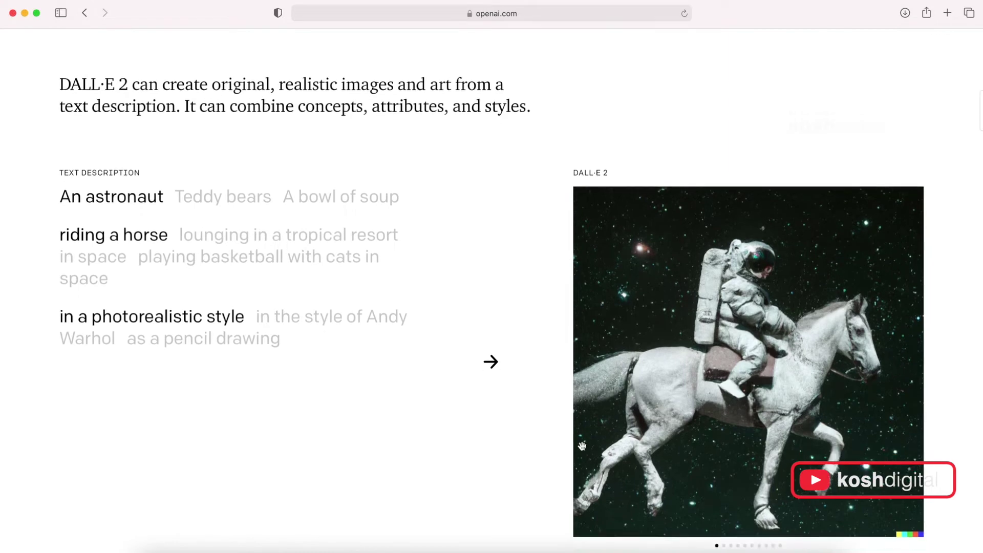
pyautogui.moveTo(133, 67); pyautogui.dragTo(528, 97)
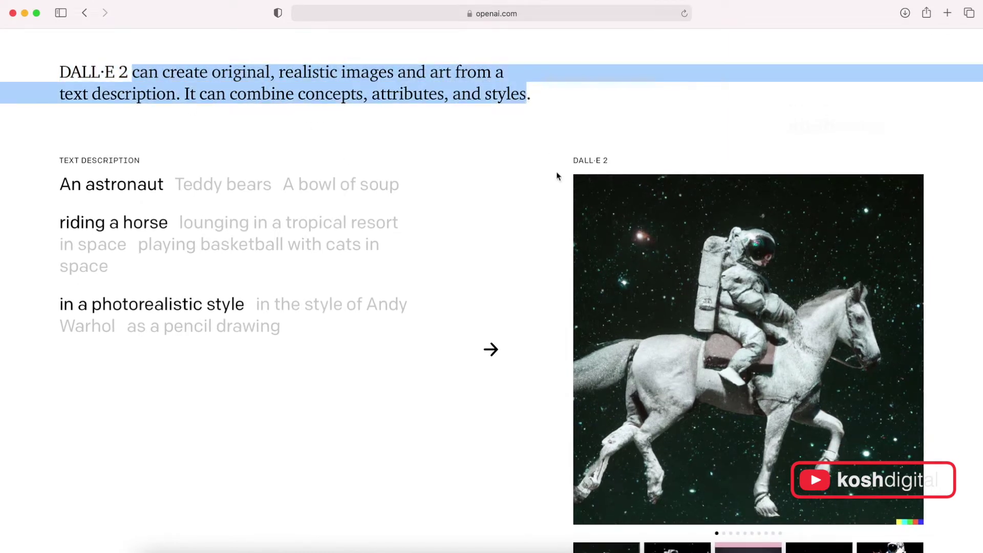
pyautogui.click(538, 216)
pyautogui.scroll(-10, 537, 216)
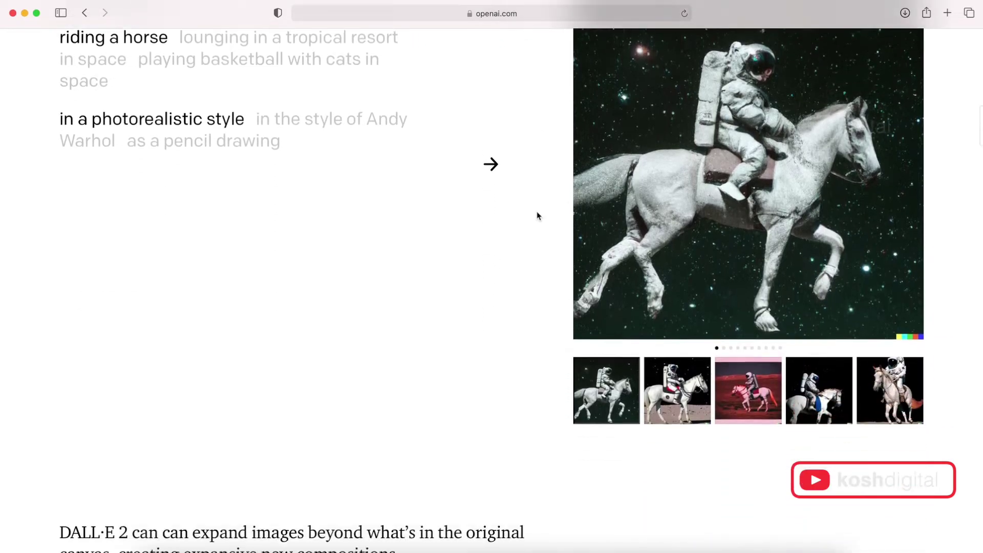
pyautogui.scroll(-20, 538, 216)
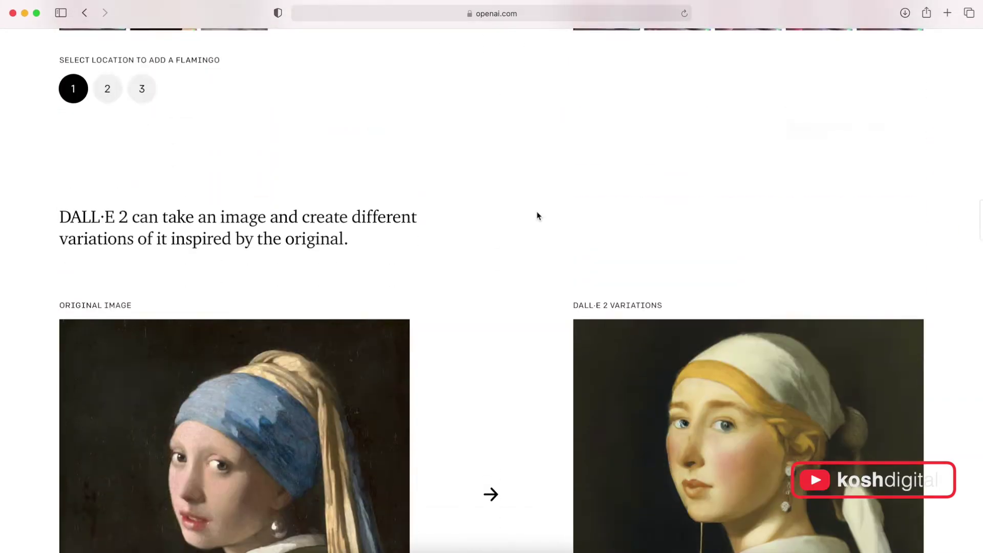
pyautogui.scroll(20, 537, 216)
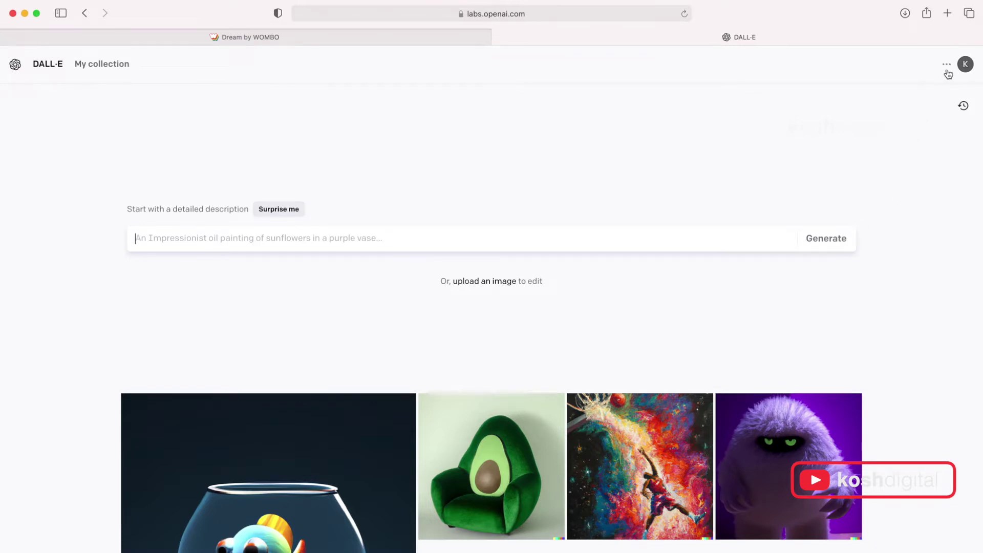
# - Check remaining credits, then paste and generate 'alien in astronaut suit with bouquet in hand at the airport runway'
pyautogui.click(948, 72)
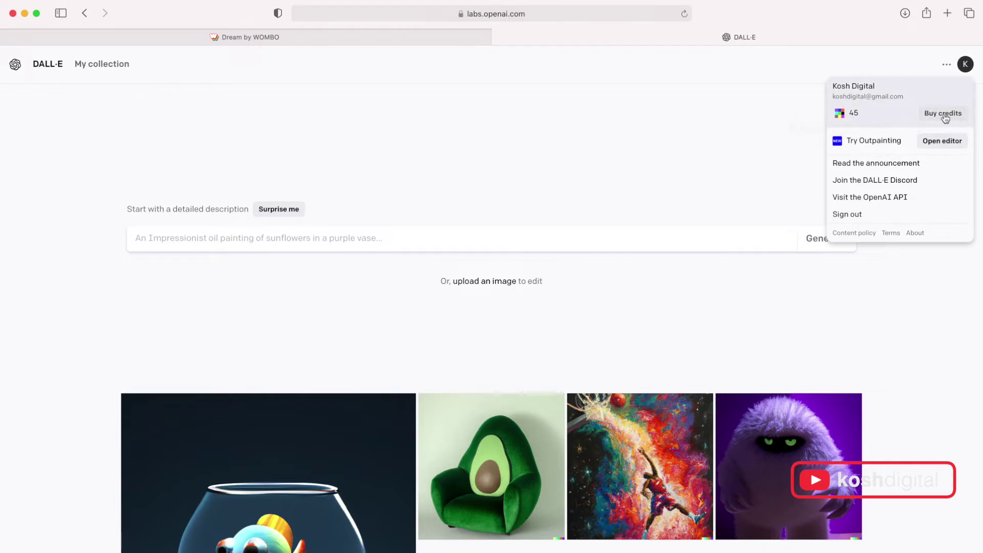
pyautogui.click(736, 179)
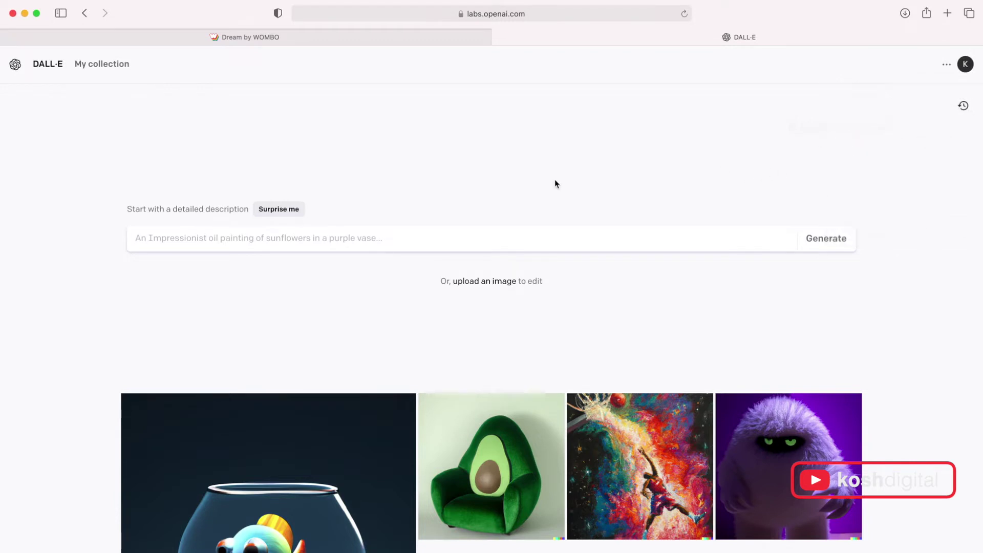
pyautogui.click(451, 239)
pyautogui.write('alien in astronaut suit with bouquet in hand at the airport runway')
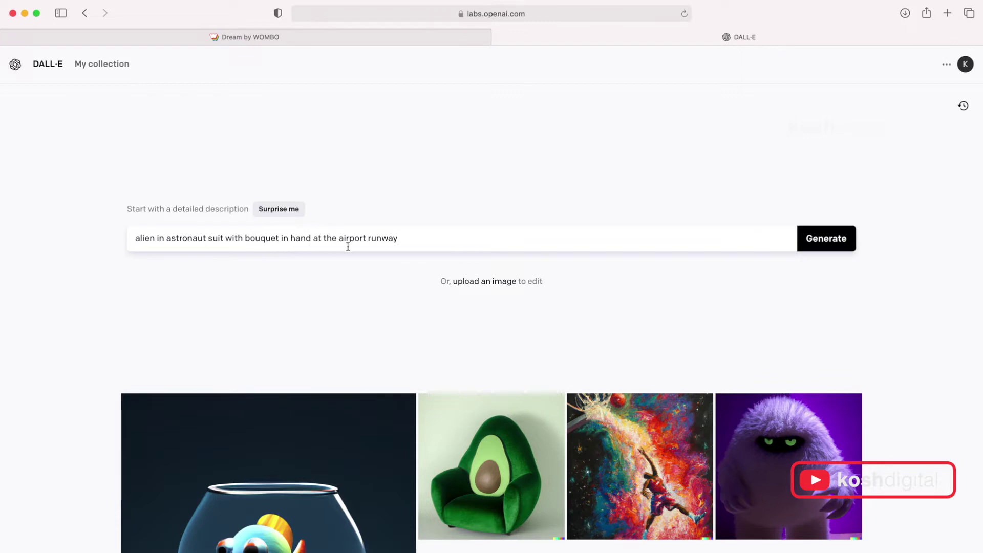
pyautogui.click(830, 241)
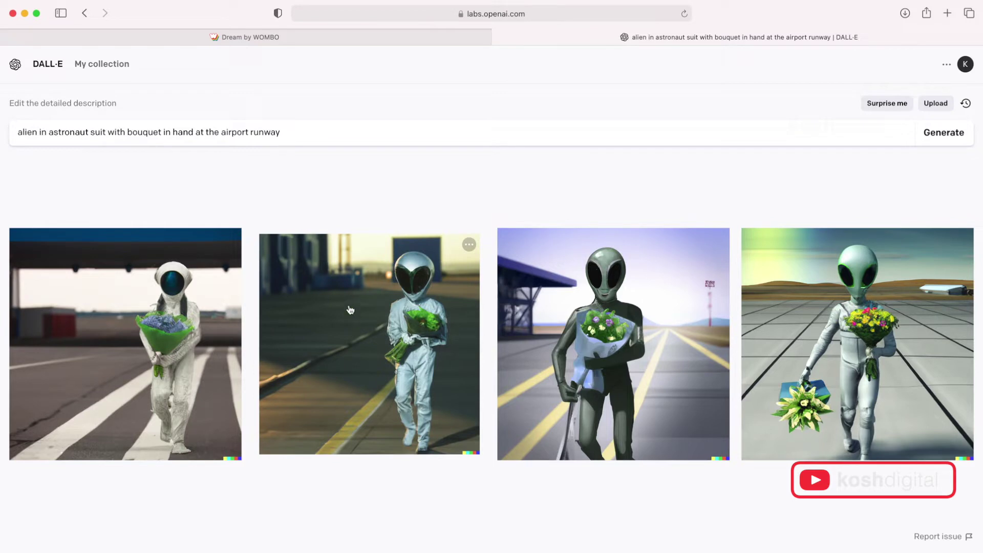
# - Open the second generated alien astronaut image and request its variations
pyautogui.click(378, 317)
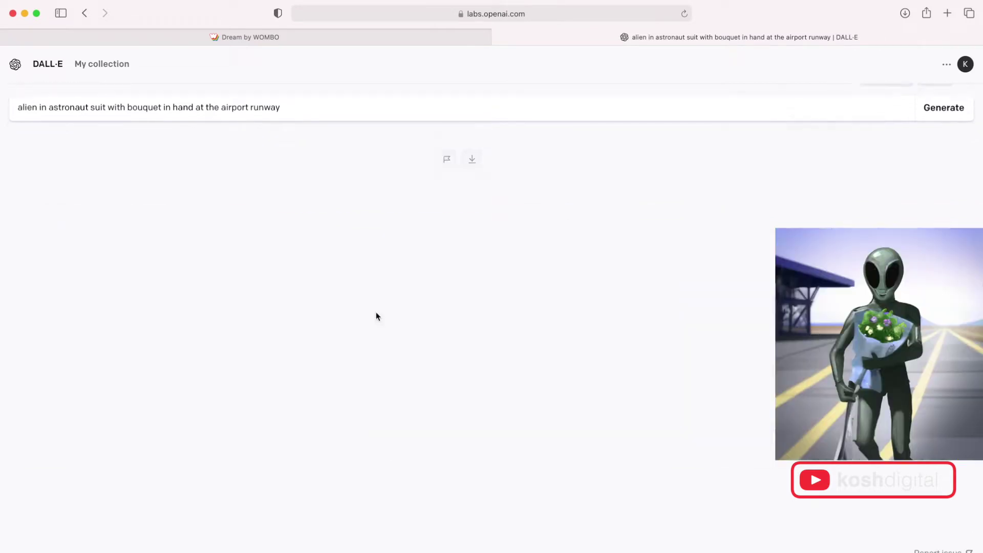
pyautogui.click(835, 106)
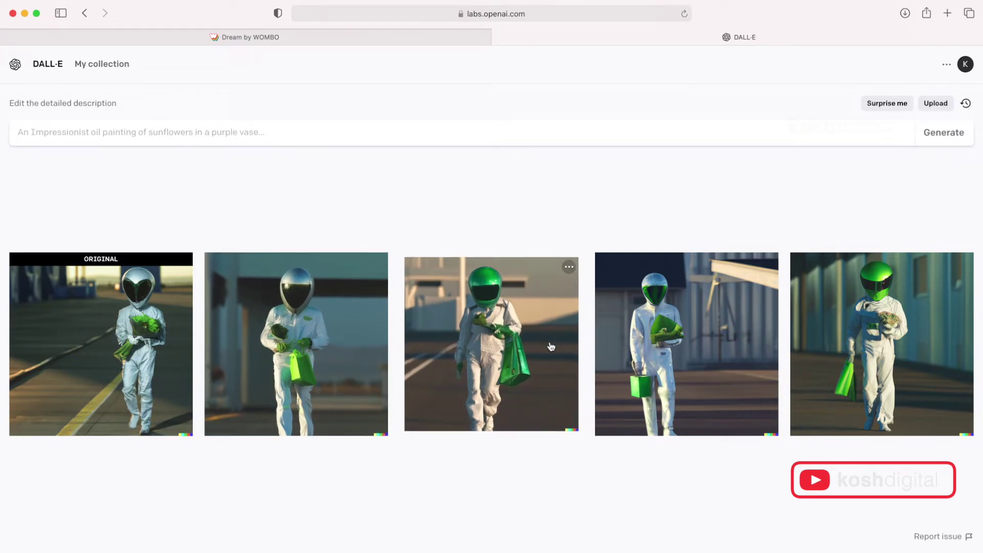
# - Download the third, fourth and second variations of the silver-helmeted alien astronaut
pyautogui.click(568, 268)
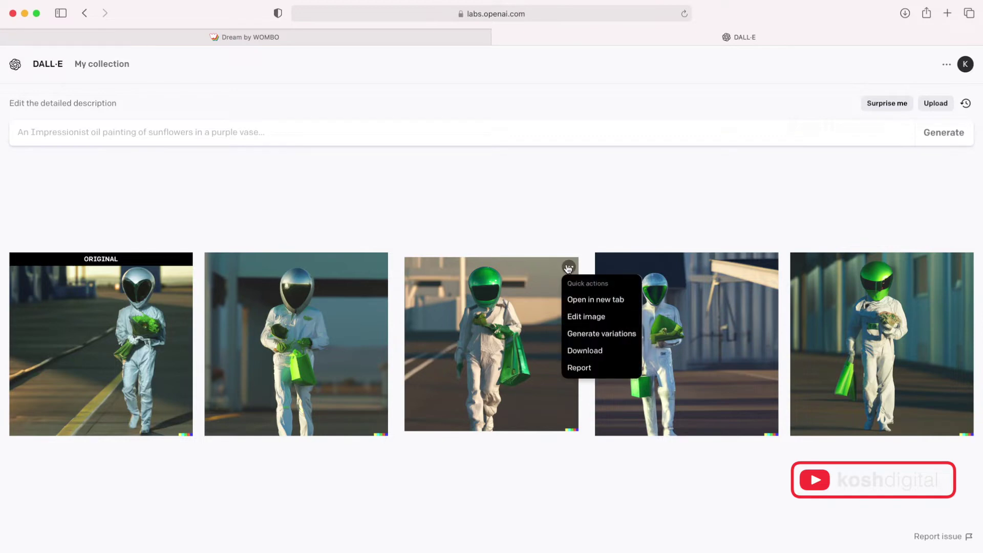
pyautogui.click(579, 352)
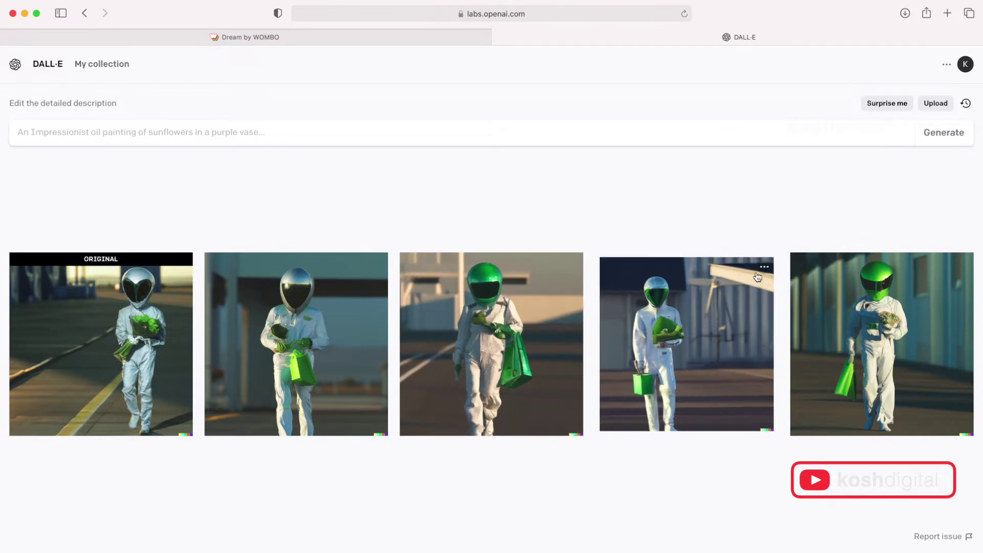
pyautogui.click(764, 267)
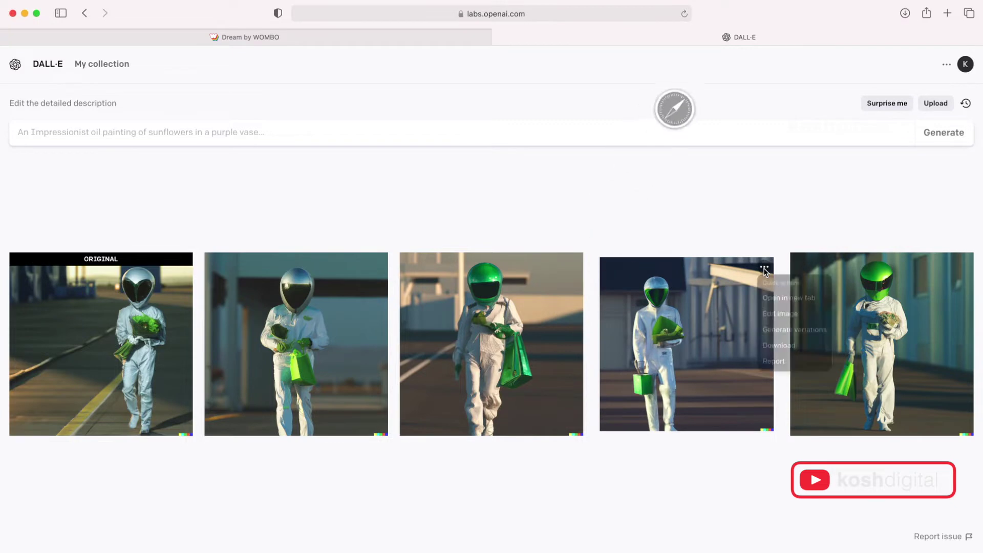
pyautogui.click(779, 350)
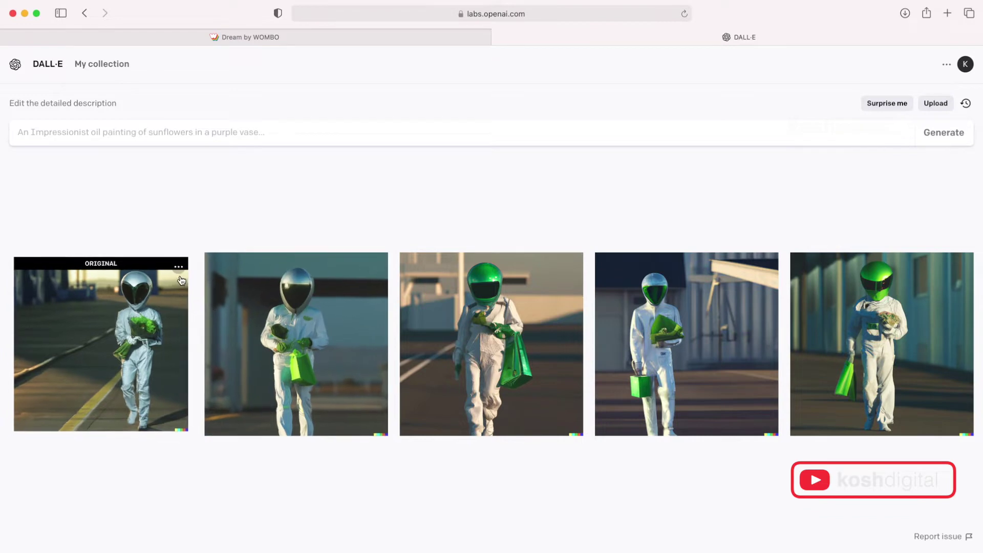
pyautogui.click(177, 268)
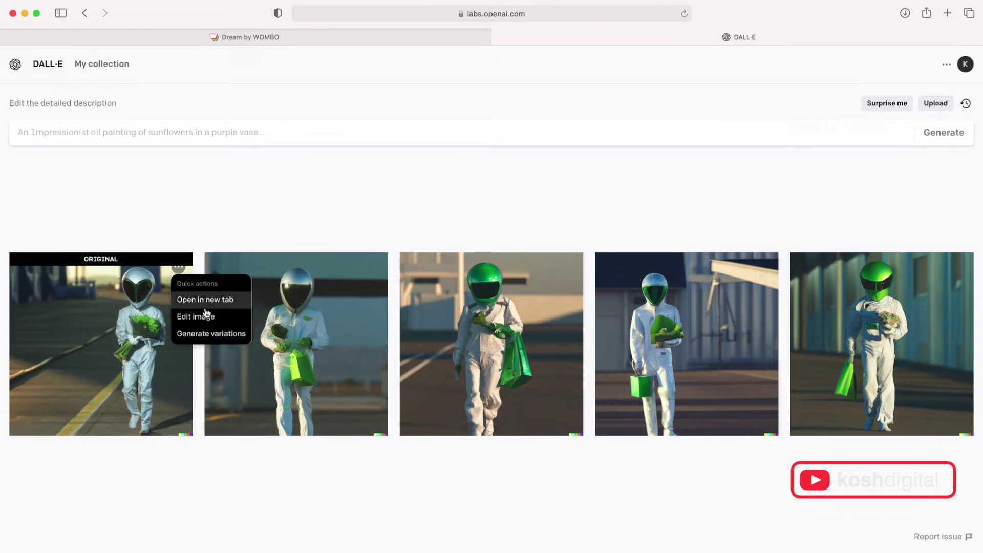
pyautogui.click(374, 267)
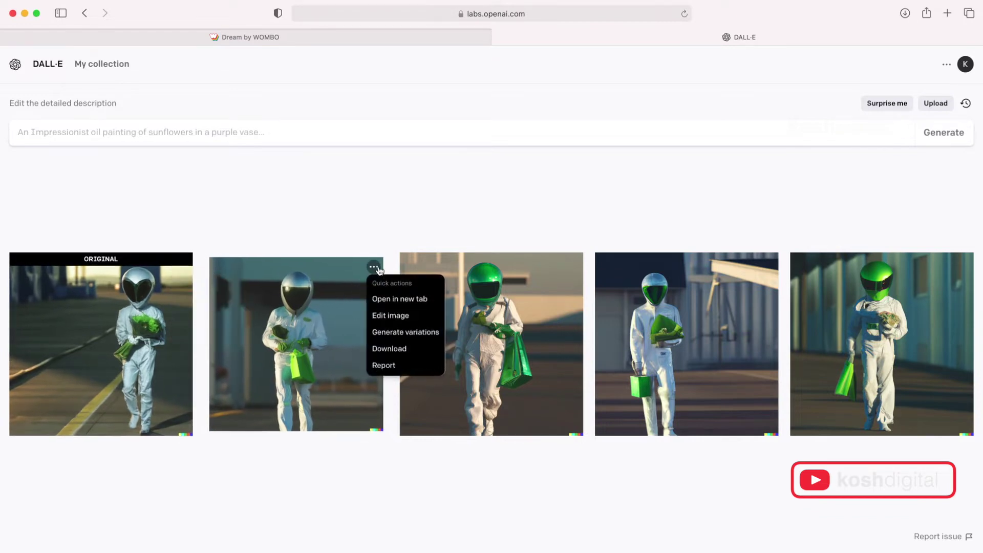
pyautogui.click(392, 351)
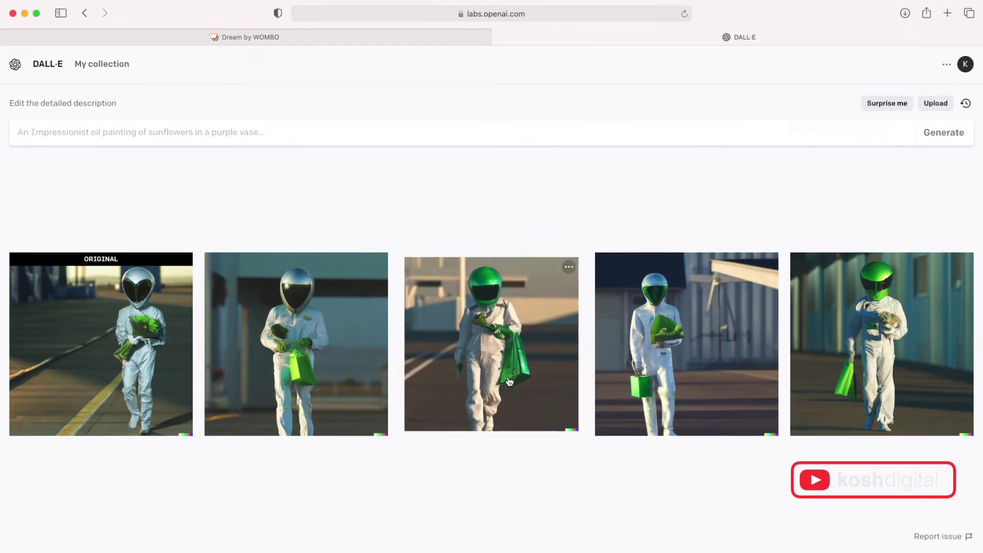
# - Generate new variations from the original astronaut image, open the second one, and confirm 41 credits remain
pyautogui.click(319, 366)
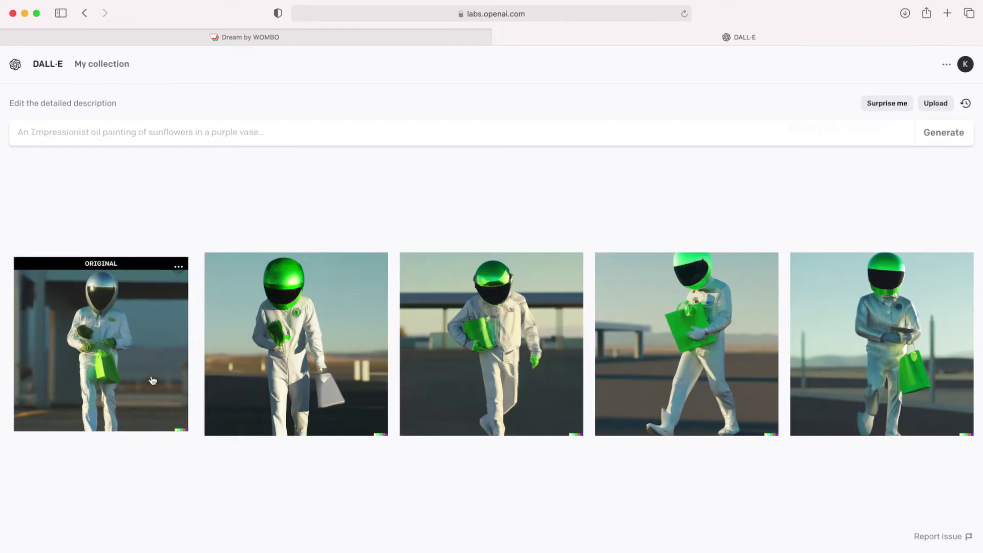
pyautogui.click(178, 268)
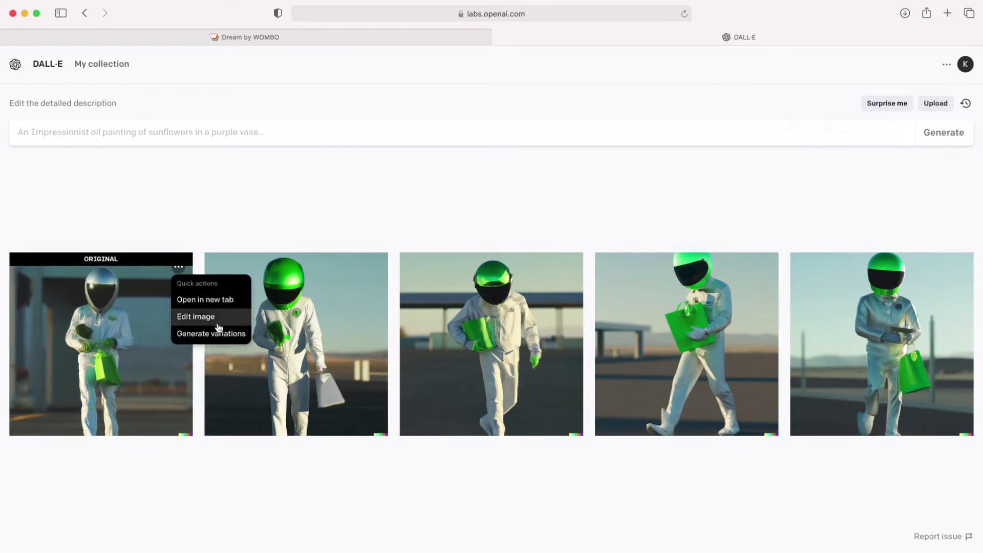
pyautogui.click(211, 335)
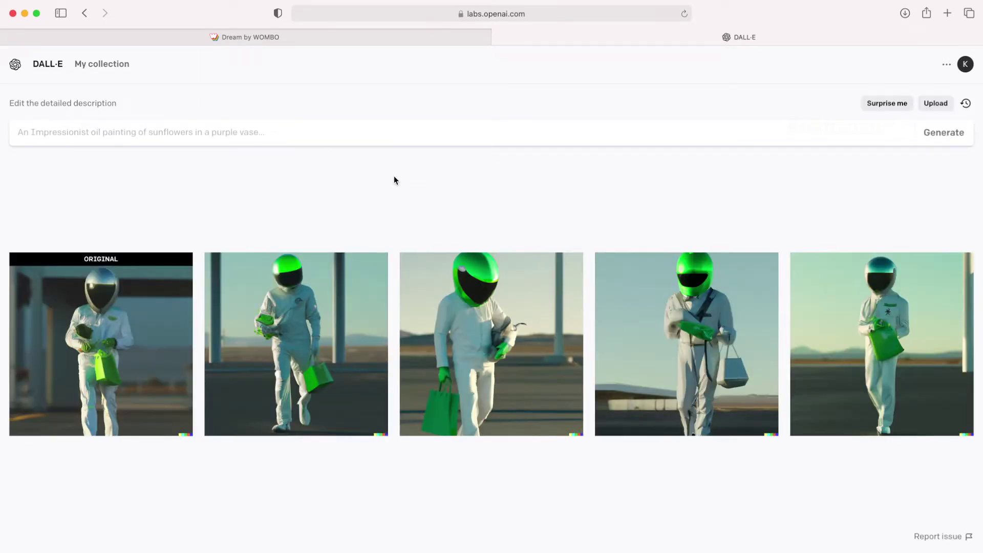
pyautogui.moveTo(369, 363)
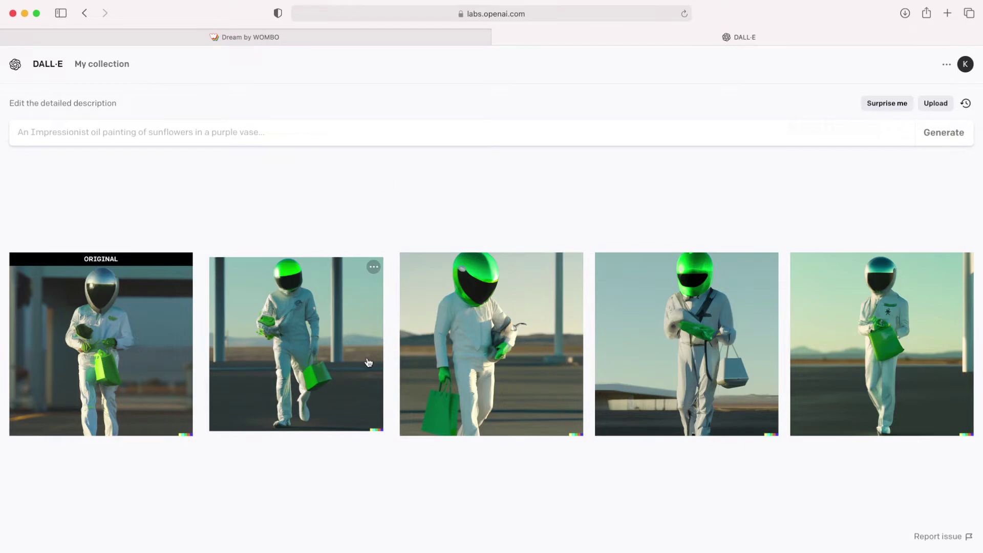
pyautogui.click(179, 371)
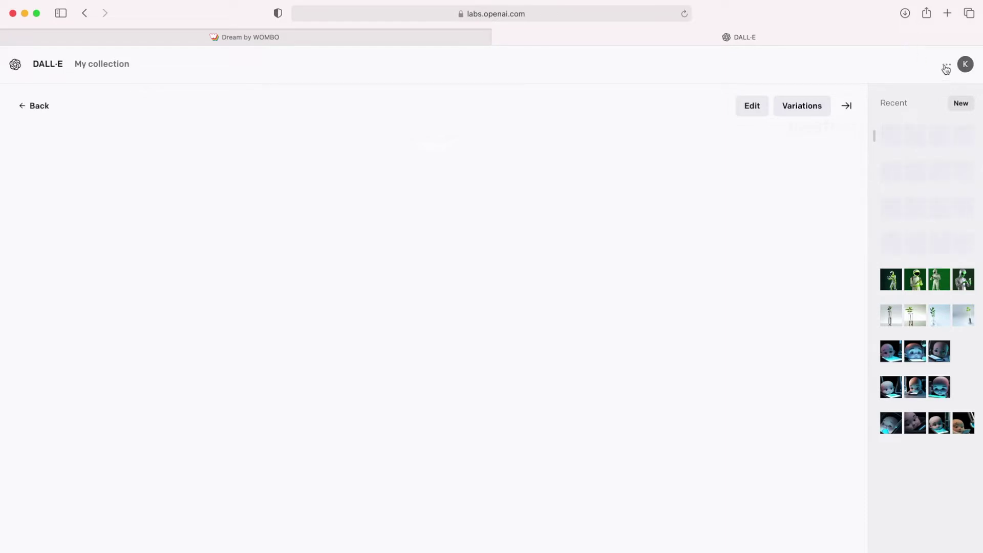
pyautogui.click(965, 64)
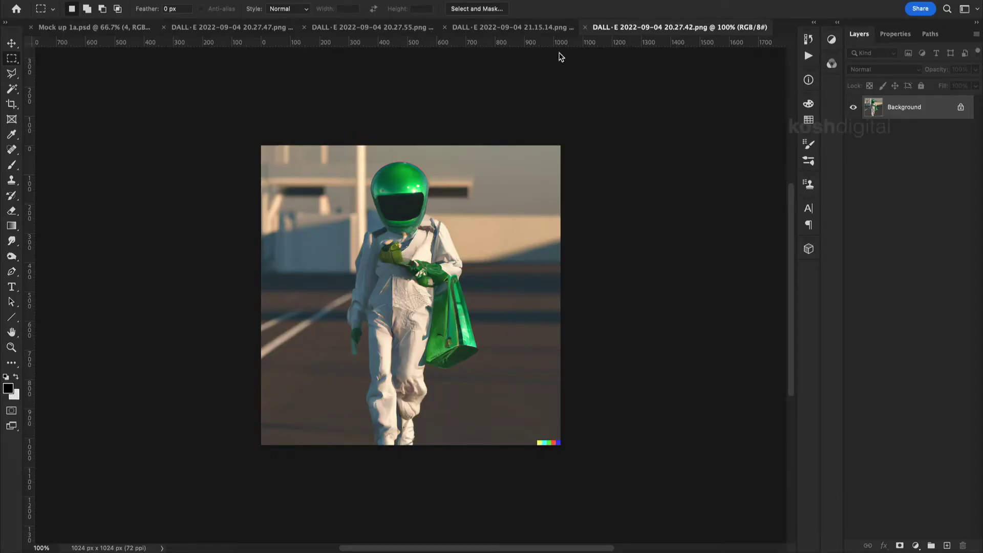
# - Review the opened astronaut images, then return to the frame mockup with the Move tool active
pyautogui.click(532, 30)
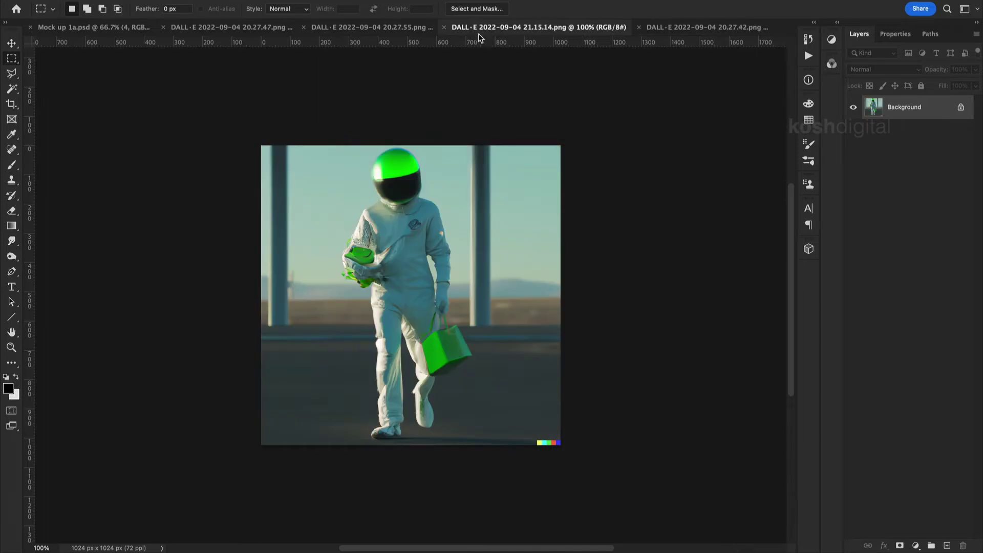
pyautogui.click(403, 28)
pyautogui.click(259, 29)
pyautogui.click(100, 29)
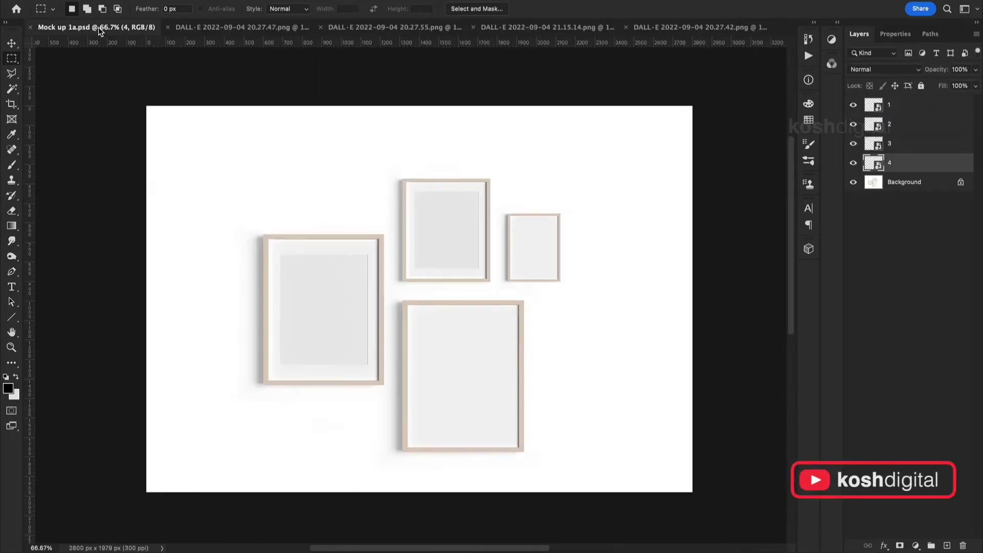
pyautogui.press('v')
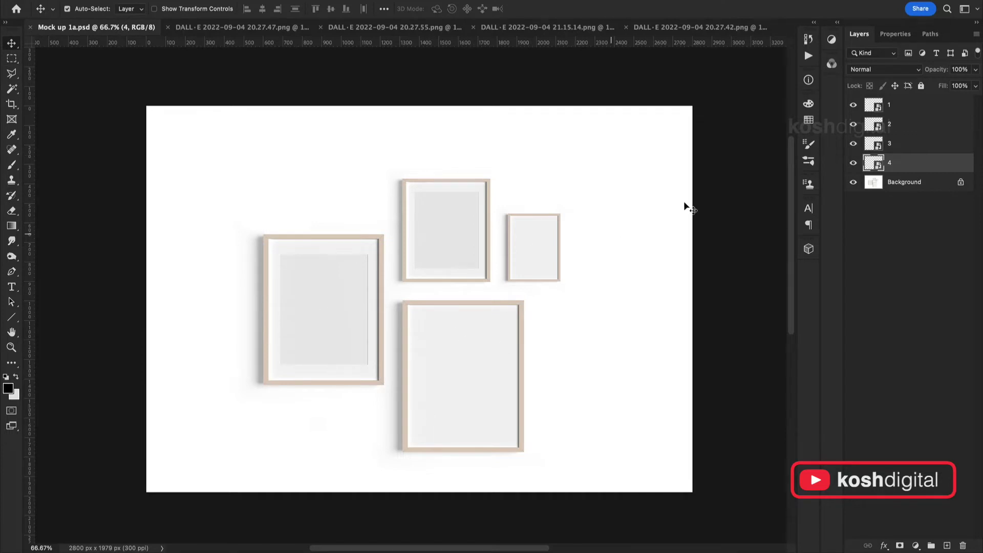
# - Place DALL·E 2022-09-04 20.27.42.png into Layer 1's frame, scaled to about 40%, and save
pyautogui.click(884, 108)
pyautogui.doubleClick(880, 108)
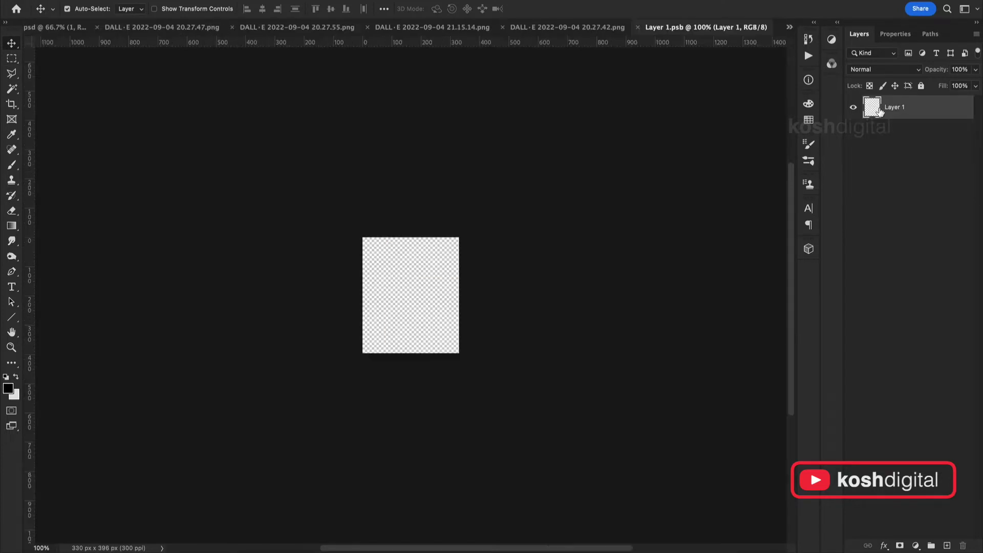
pyautogui.click(568, 29)
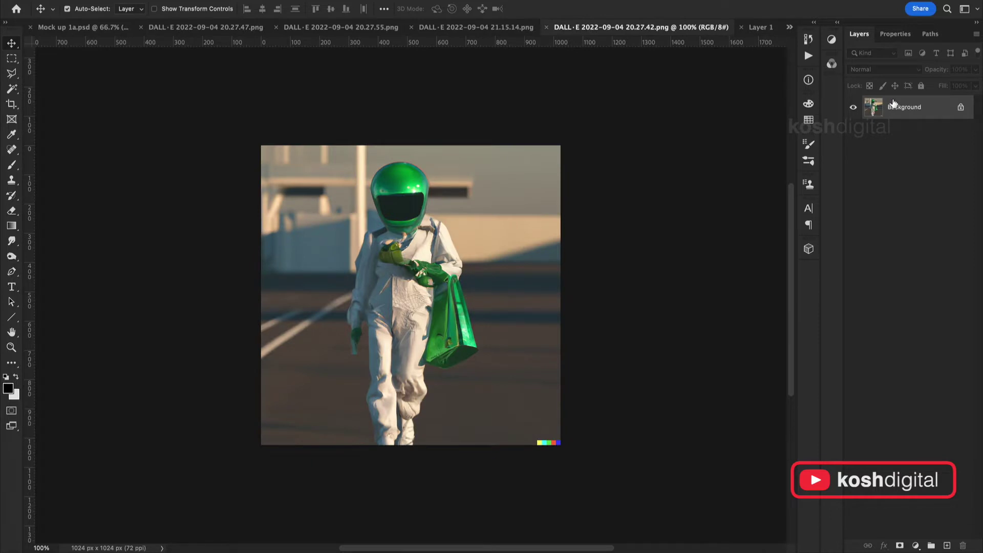
pyautogui.rightClick(898, 111)
pyautogui.click(846, 136)
pyautogui.click(153, 403)
pyautogui.click(128, 416)
pyautogui.click(264, 362)
pyautogui.hotkey('ctrl', 't')
pyautogui.moveTo(662, 537); pyautogui.dragTo(481, 355)
pyautogui.press('Return')
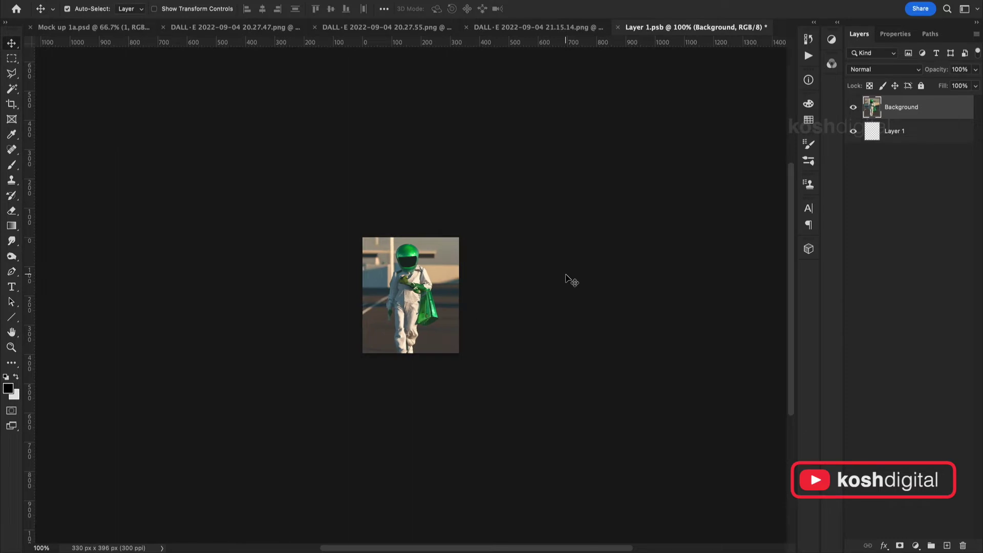
pyautogui.hotkey('ctrl', 's')
pyautogui.click(623, 27)
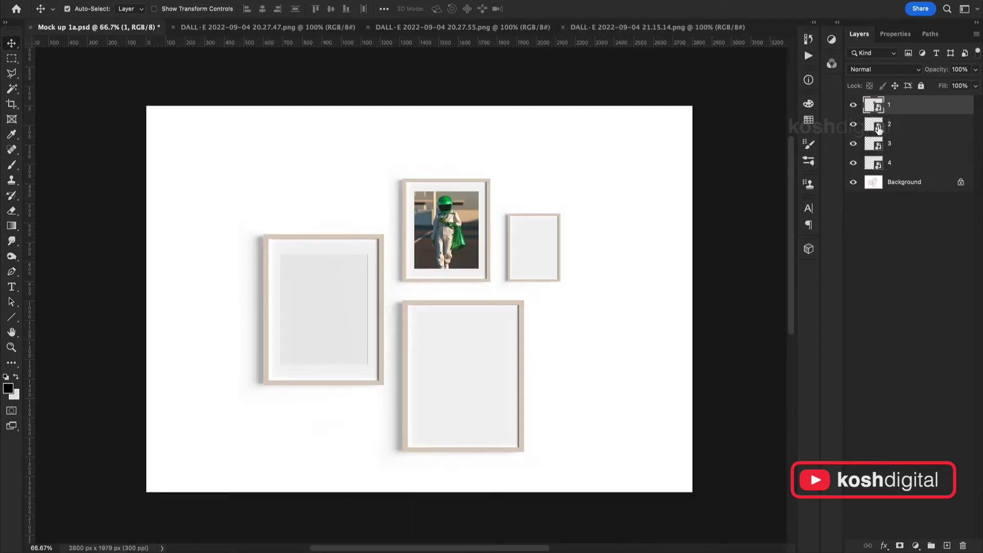
# - Place DALL·E 2022-09-04 21.15.14.png into Layer 2's frame, scaled to fit, and save
pyautogui.doubleClick(879, 128)
pyautogui.click(559, 24)
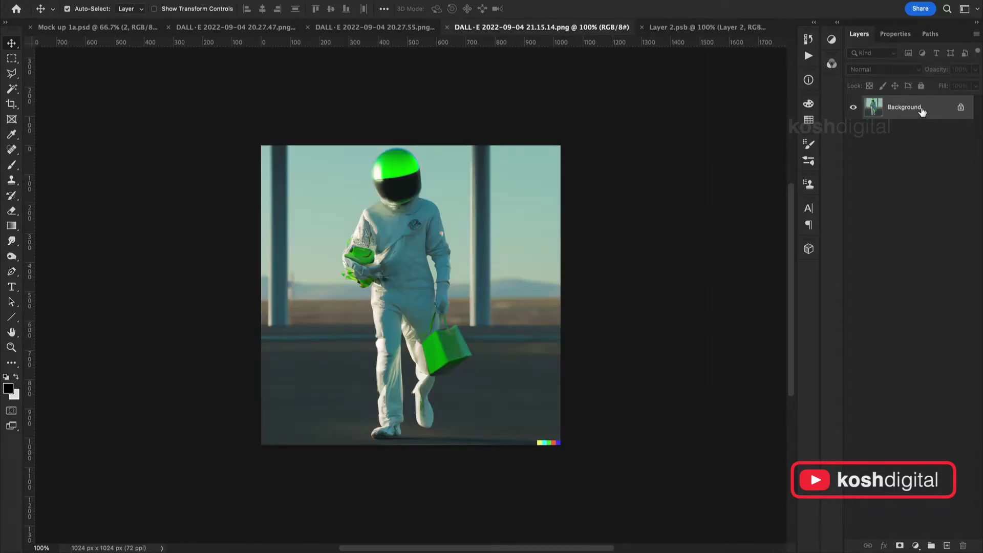
pyautogui.rightClick(922, 112)
pyautogui.click(884, 136)
pyautogui.click(153, 404)
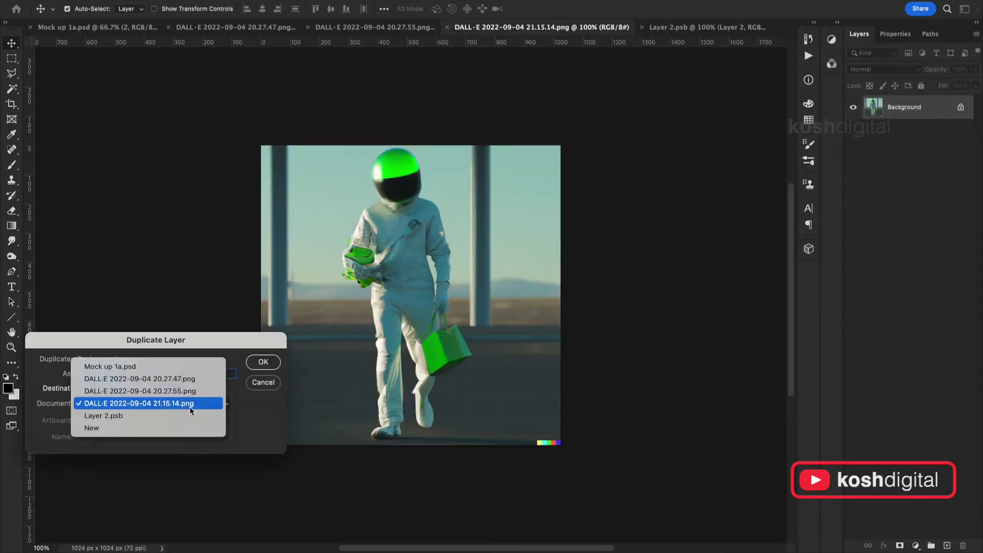
pyautogui.click(110, 415)
pyautogui.click(261, 358)
pyautogui.click(448, 27)
pyautogui.hotkey('ctrl', 't')
pyautogui.moveTo(652, 515); pyautogui.dragTo(502, 385)
pyautogui.press('Return')
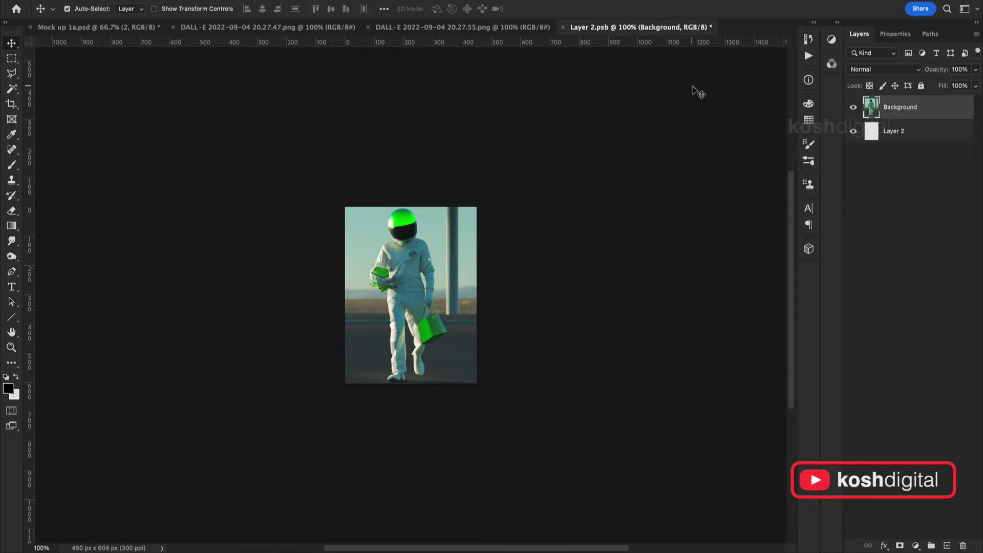
pyautogui.hotkey('ctrl', 's')
pyautogui.click(563, 27)
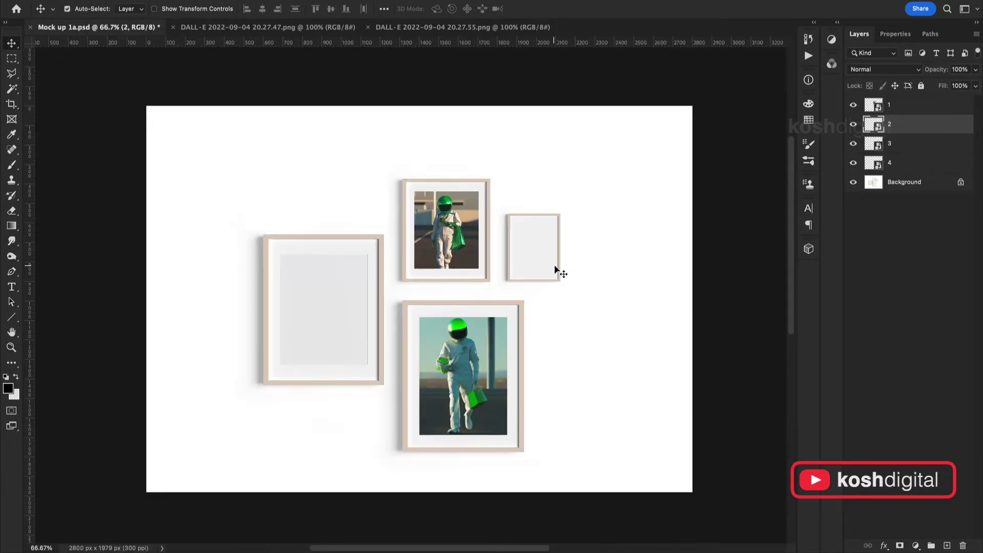
# - Place DALL·E 2022-09-04 20.27.55.png into Layer 3's frame (Layer 11), scaled to 56%, and save
pyautogui.doubleClick(878, 146)
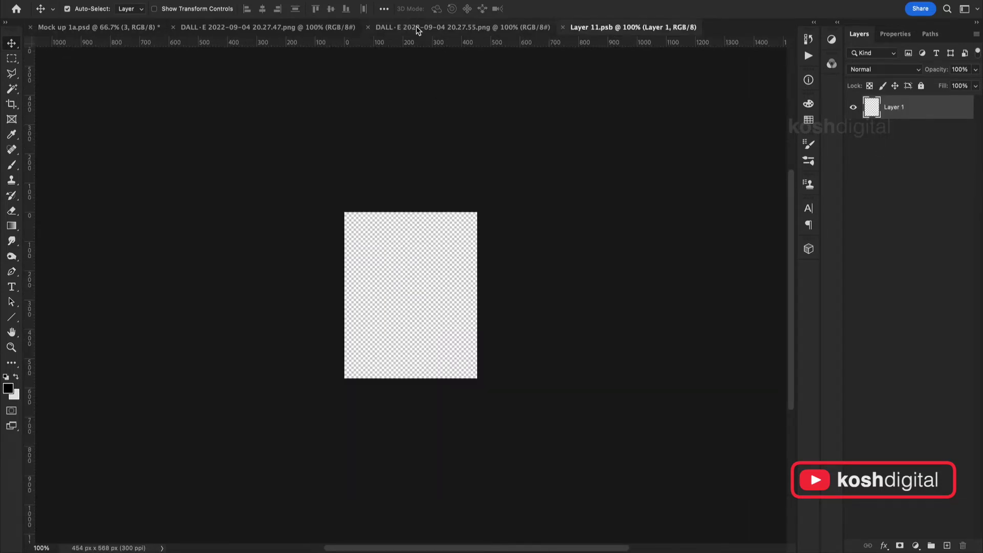
pyautogui.click(418, 29)
pyautogui.rightClick(916, 112)
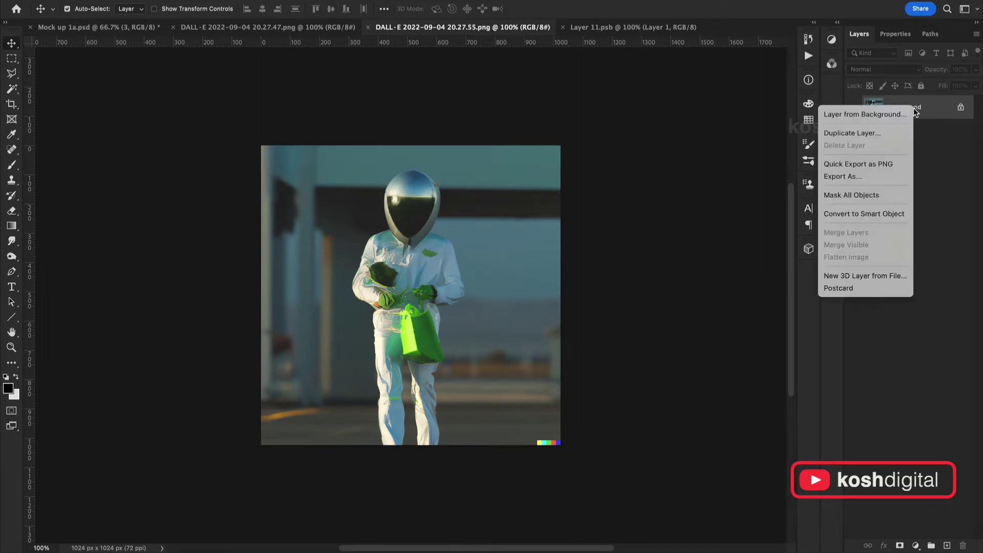
pyautogui.click(851, 133)
pyautogui.click(176, 408)
pyautogui.click(154, 425)
pyautogui.click(261, 359)
pyautogui.hotkey('ctrl', 't')
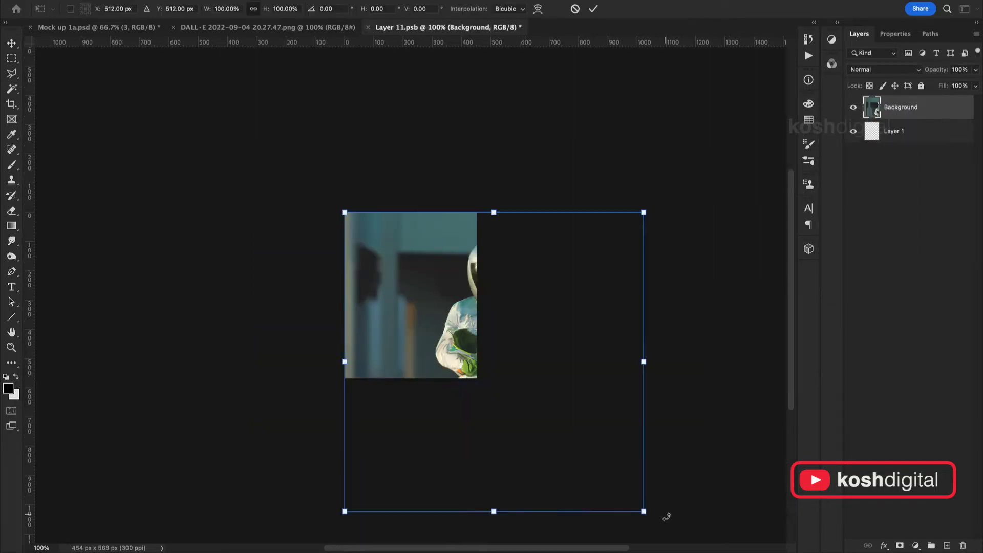
pyautogui.moveTo(643, 511); pyautogui.dragTo(513, 380)
pyautogui.press('Return')
pyautogui.hotkey('ctrl', 's')
pyautogui.click(369, 28)
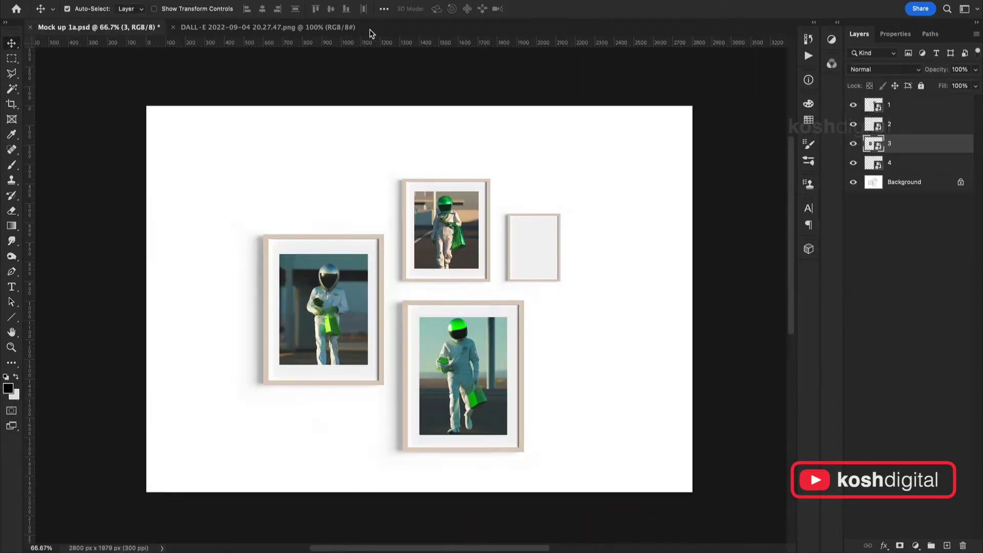
# - Place the remaining astronaut image into Layer 4's frame (Layer 12), shrunk to fit the small frame
pyautogui.doubleClick(878, 165)
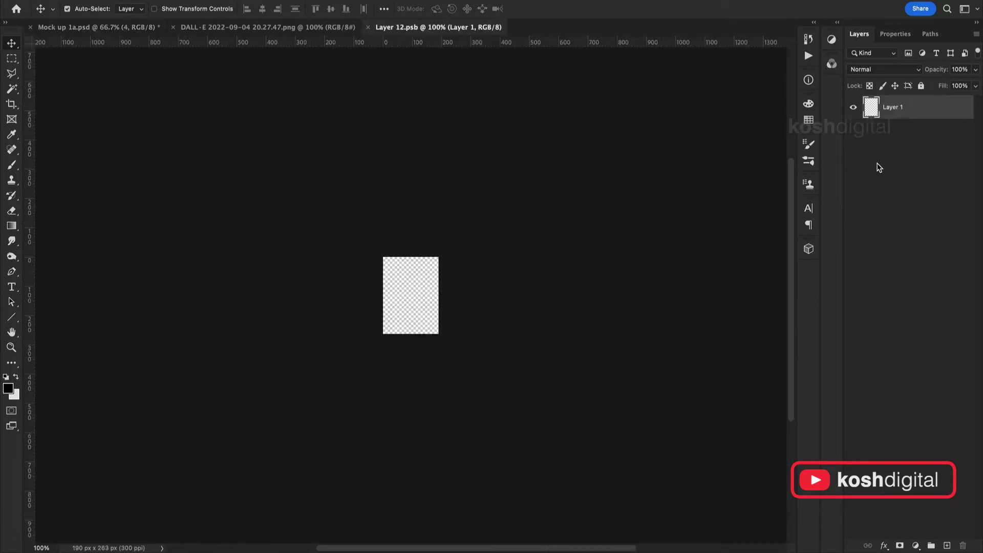
pyautogui.click(274, 28)
pyautogui.rightClick(920, 115)
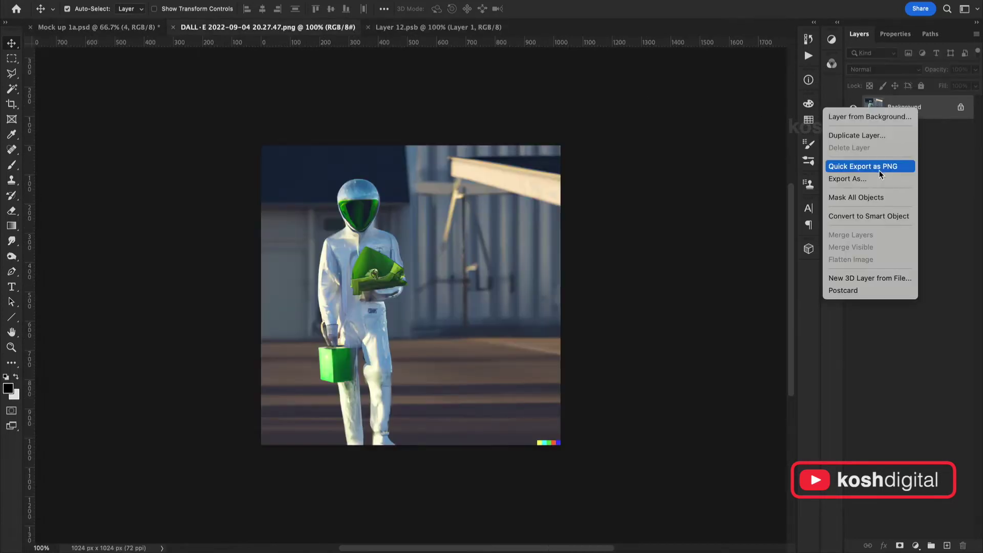
pyautogui.click(881, 134)
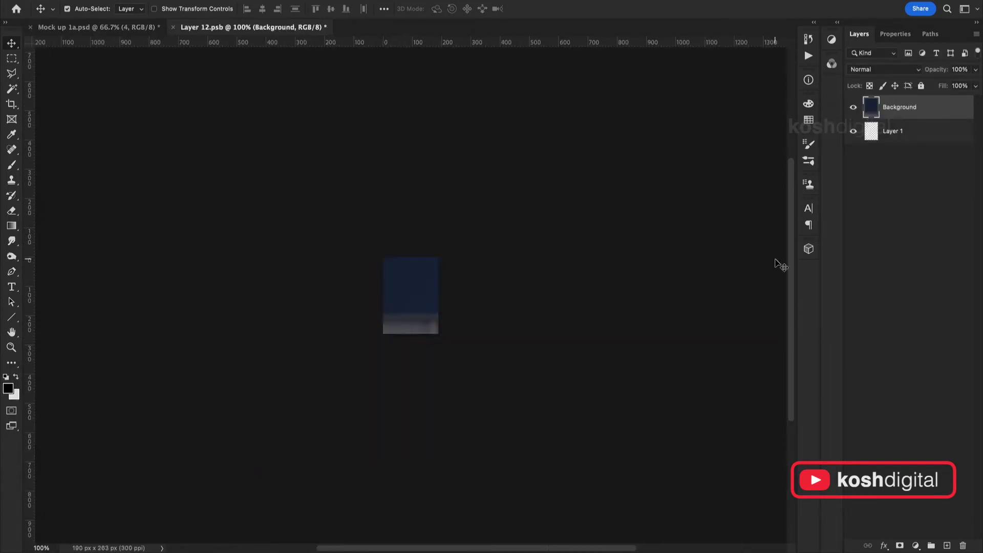
pyautogui.hotkey('ctrl', 't')
pyautogui.moveTo(679, 512); pyautogui.dragTo(430, 312)
pyautogui.press('Return')
pyautogui.click(173, 27)
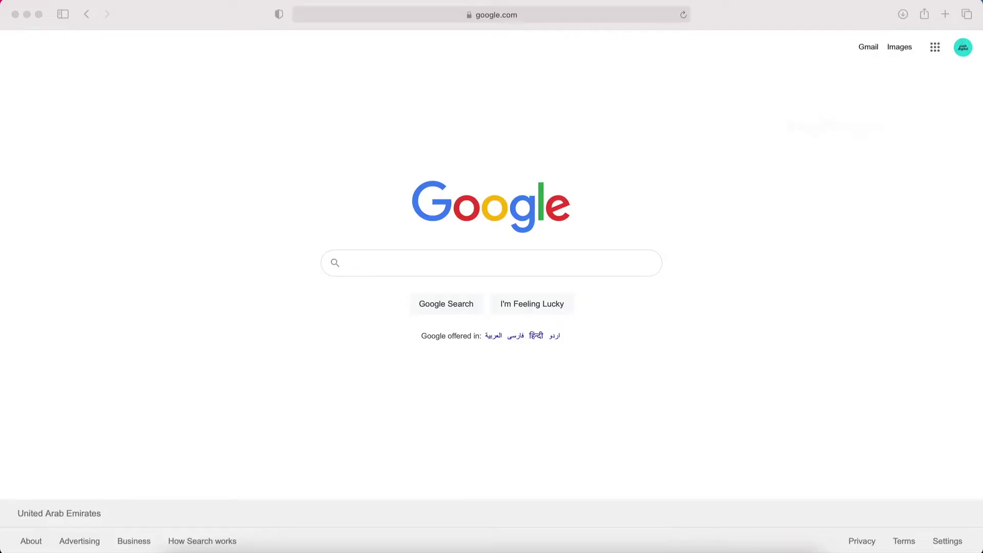
# - Search 'midjourney', open midjourney.com, join the beta and accept the Discord server invite
pyautogui.click(562, 267)
pyautogui.write('mid')
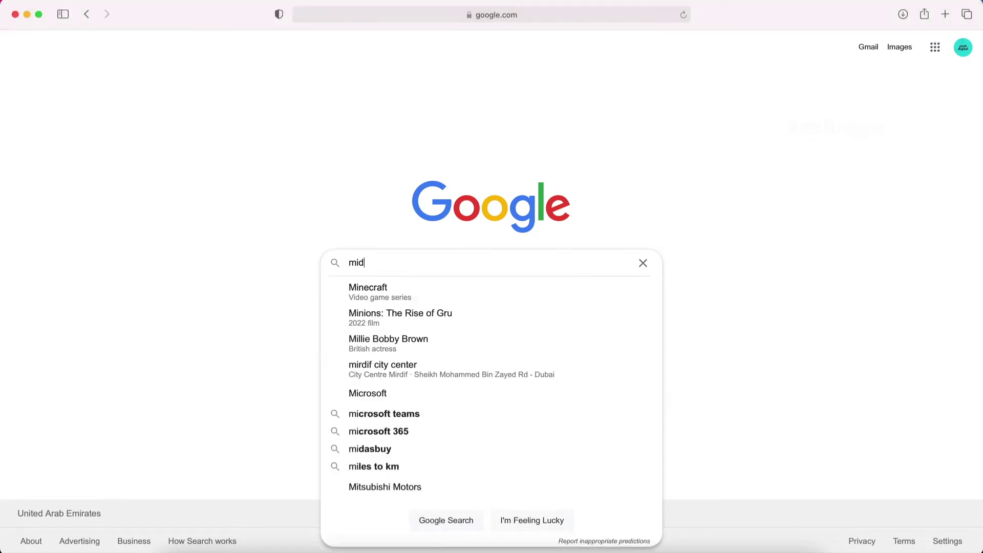
pyautogui.write('journey')
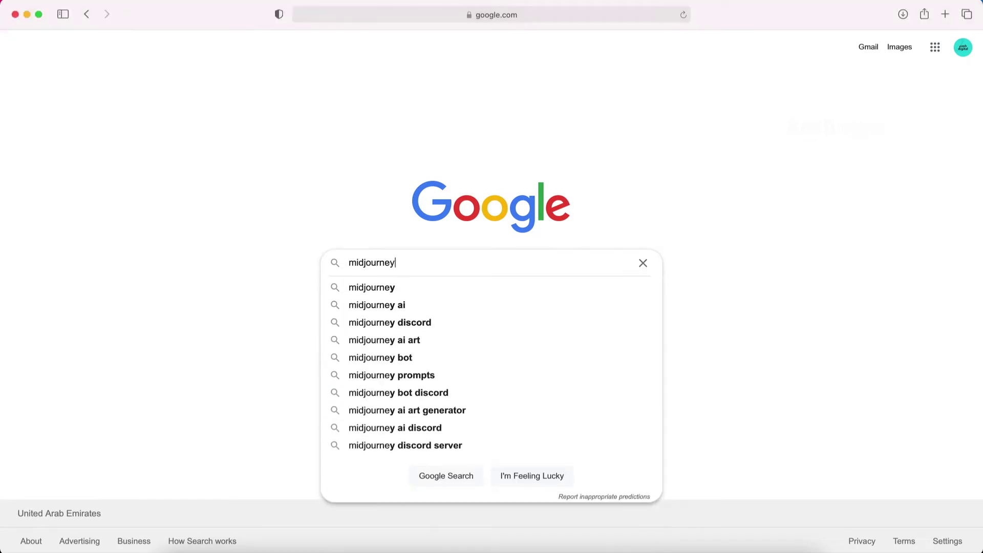
pyautogui.press('Return')
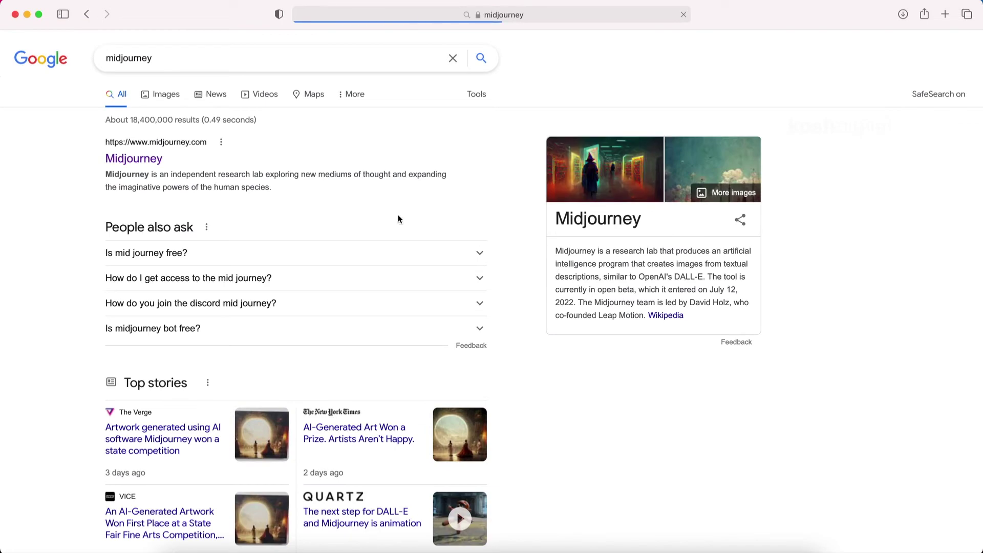
pyautogui.click(144, 159)
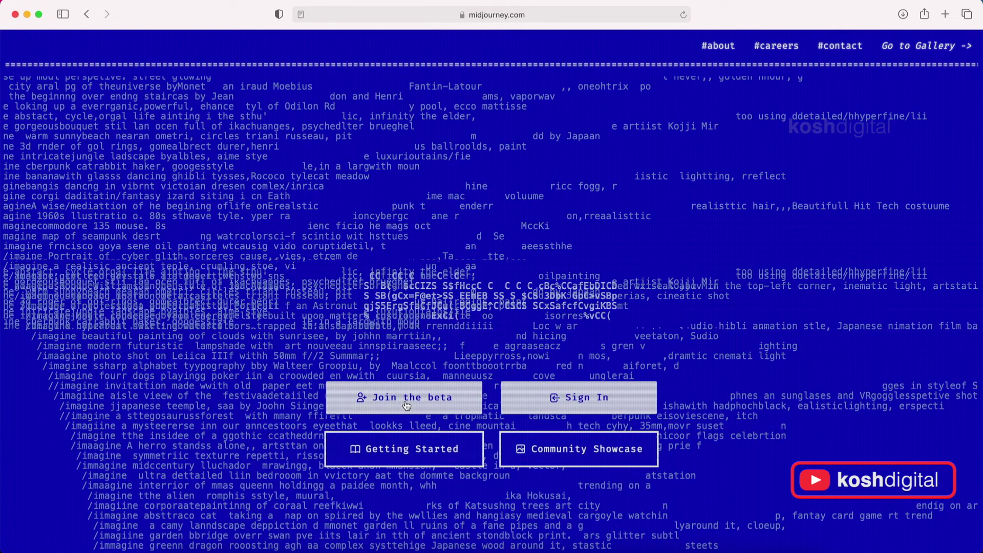
pyautogui.click(407, 398)
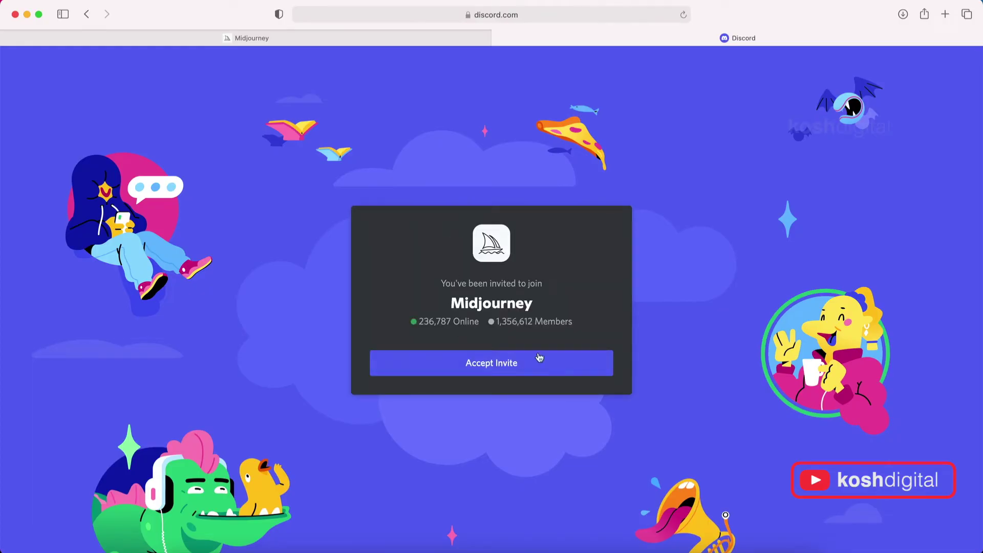
pyautogui.click(492, 376)
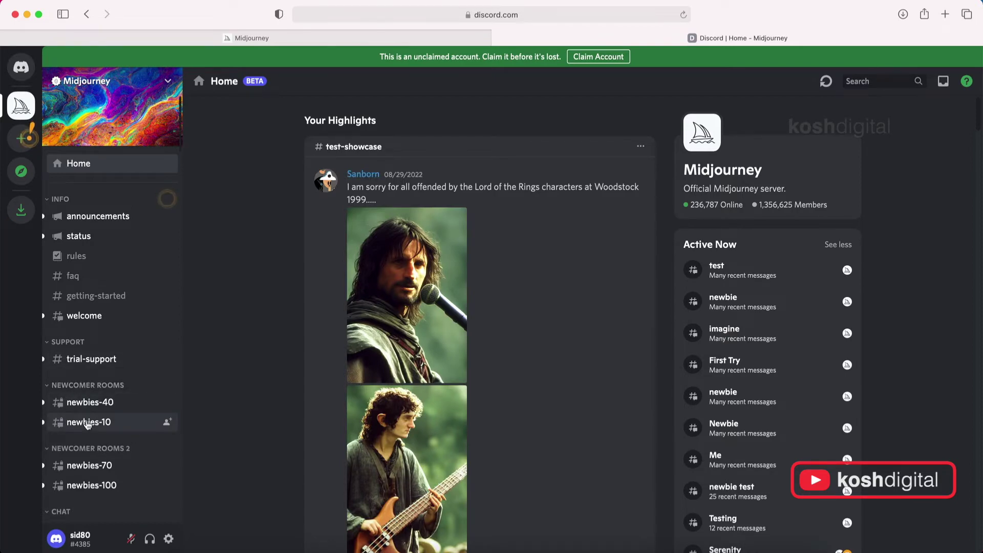
# - In newbies-10, run /imagine with 'alien panda, hyper realsitic, 4k detail, sharp lines'
pyautogui.click(88, 423)
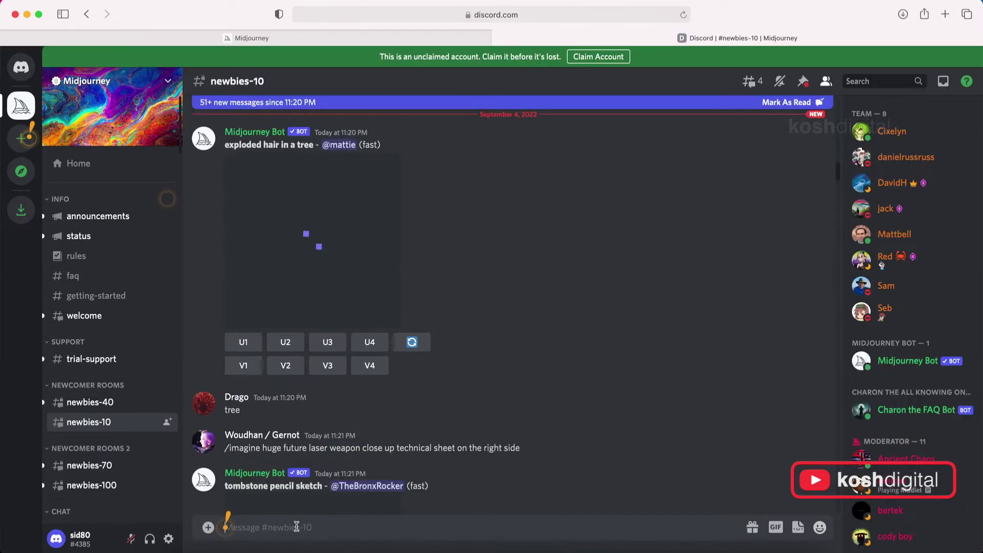
pyautogui.write('/')
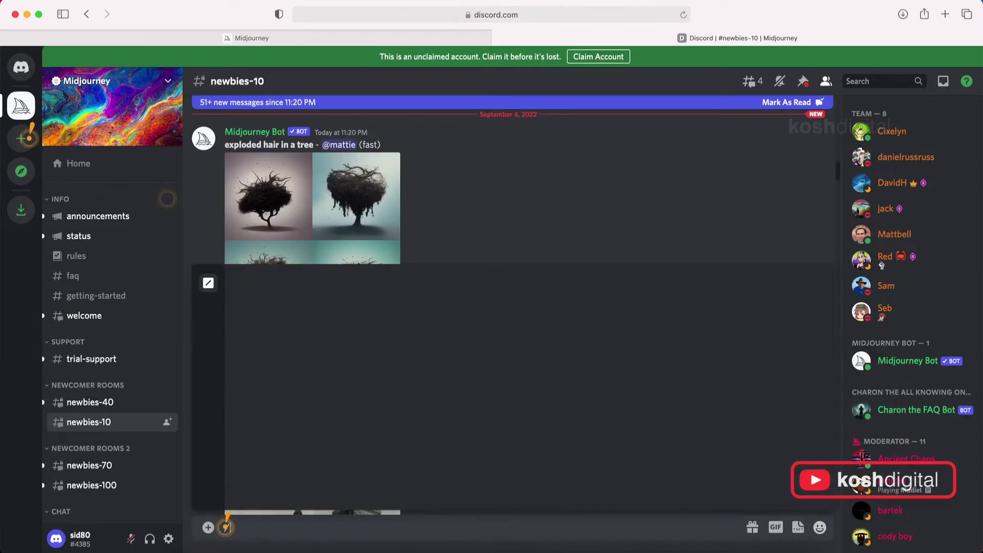
pyautogui.write('ima')
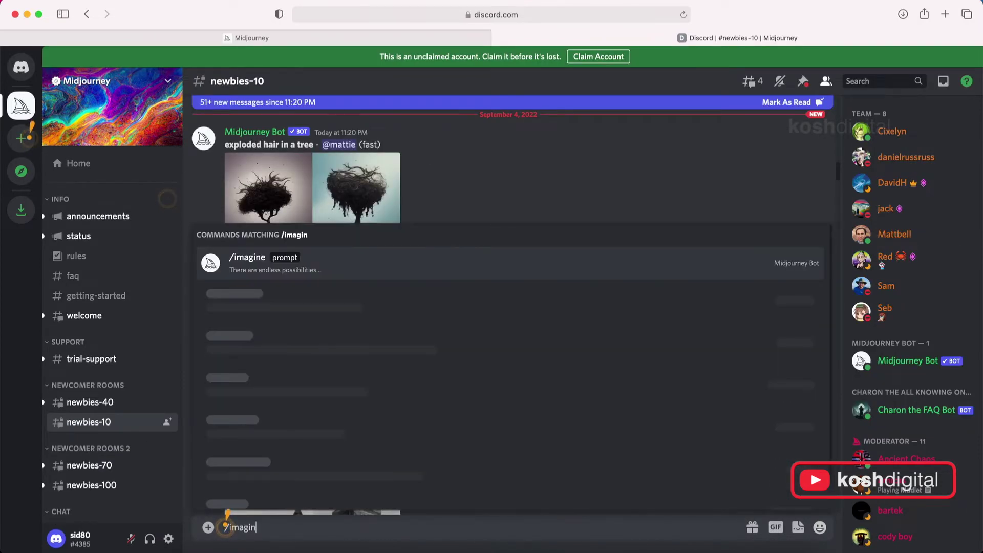
pyautogui.write('gin')
pyautogui.press('Tab')
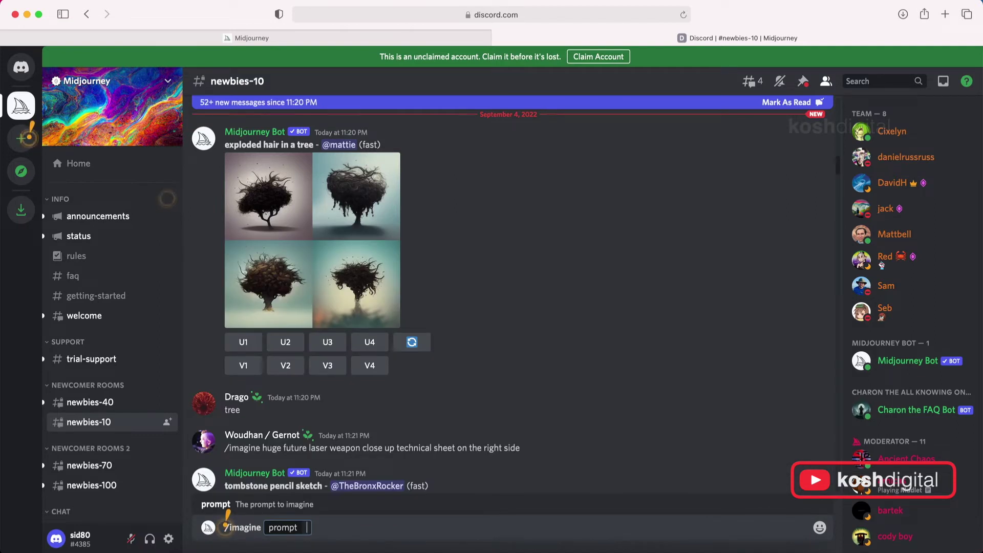
pyautogui.write('alien')
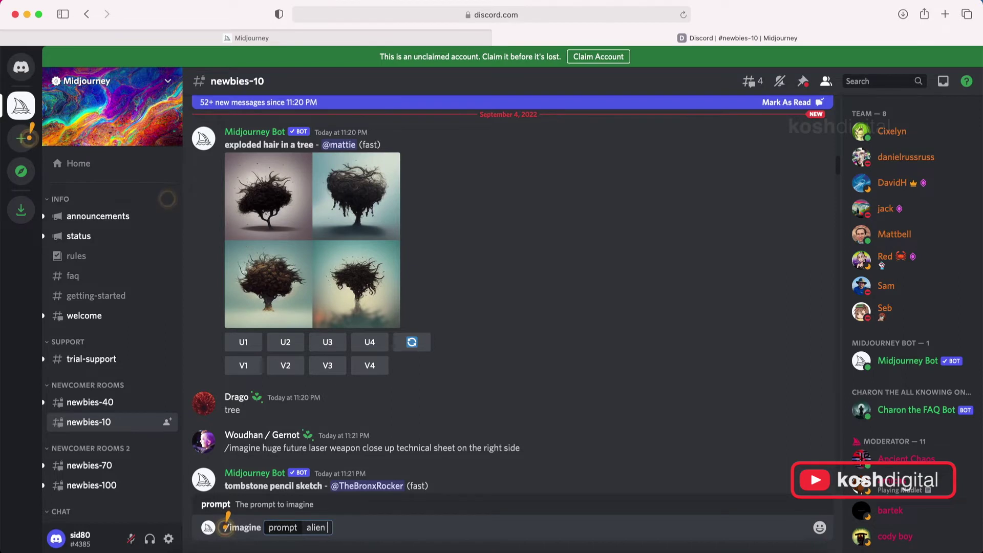
pyautogui.write(' panda')
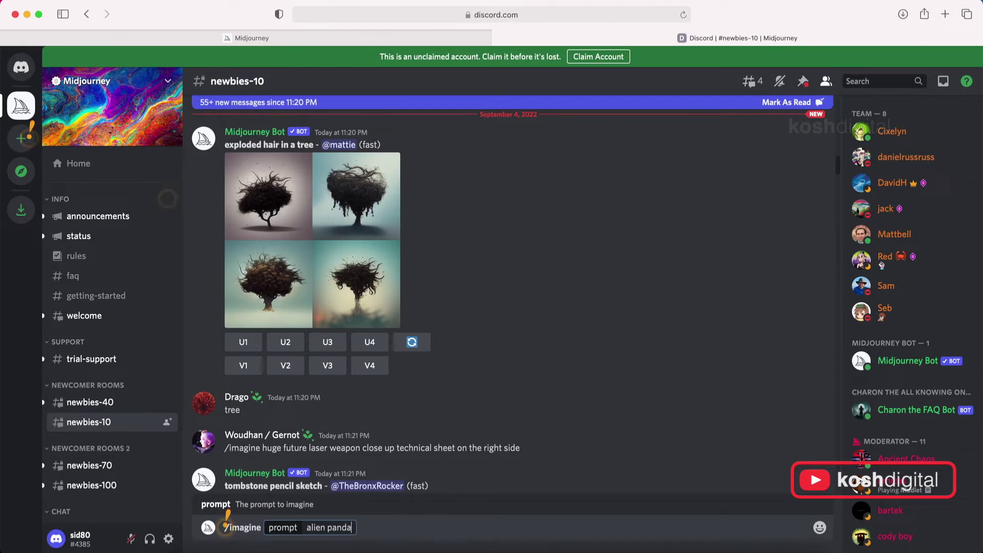
pyautogui.write(', hyper realsi')
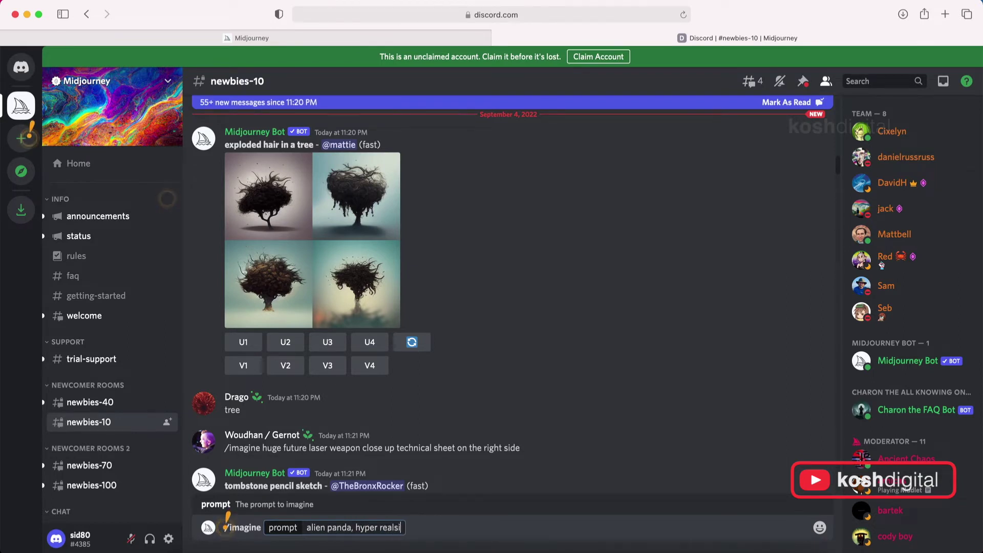
pyautogui.press('BackSpace')
pyautogui.press('BackSpace')
pyautogui.write('istic, 4k')
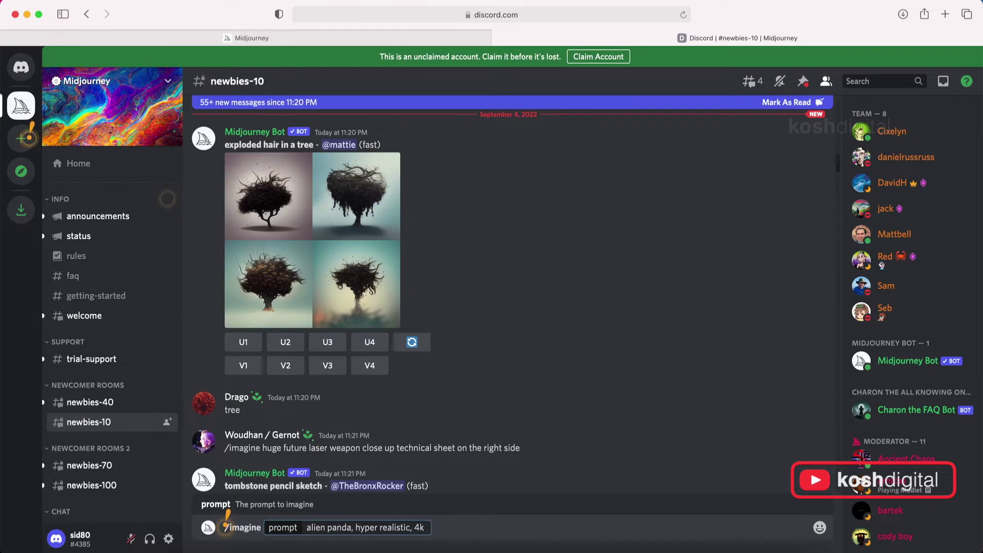
pyautogui.write(' detail, sharp lines')
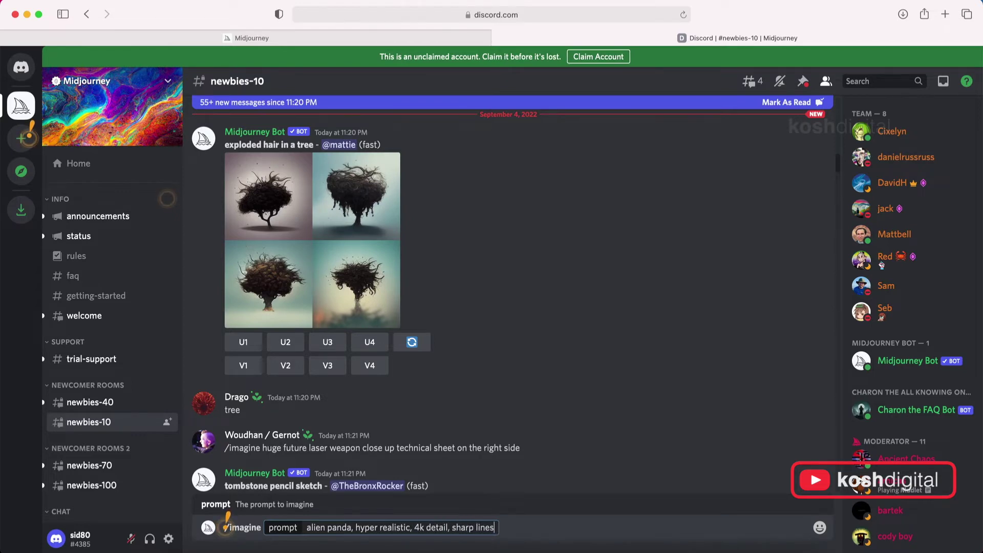
pyautogui.press('Return')
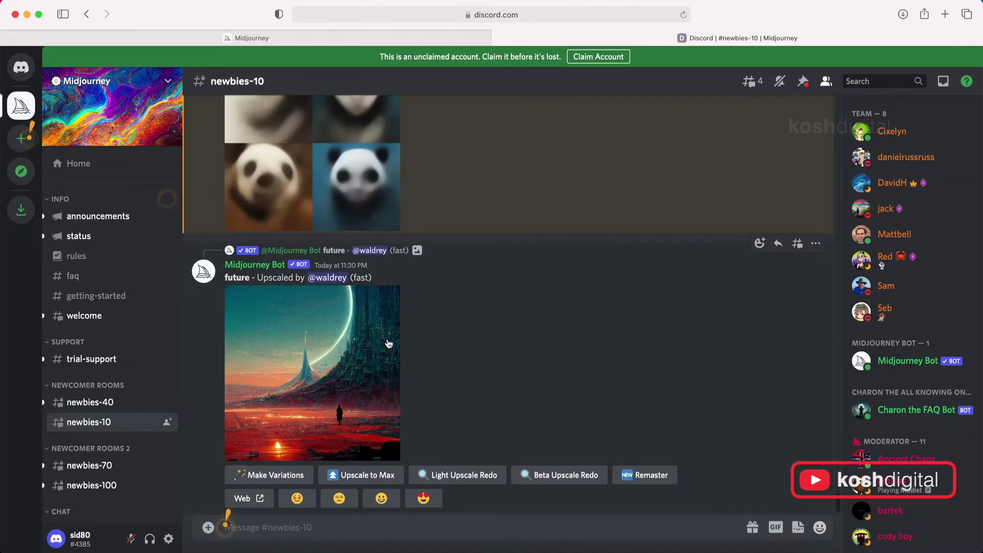
# - Wait for the alien panda grid to finish rendering, then upscale image #4
pyautogui.scroll(3, 389, 344)
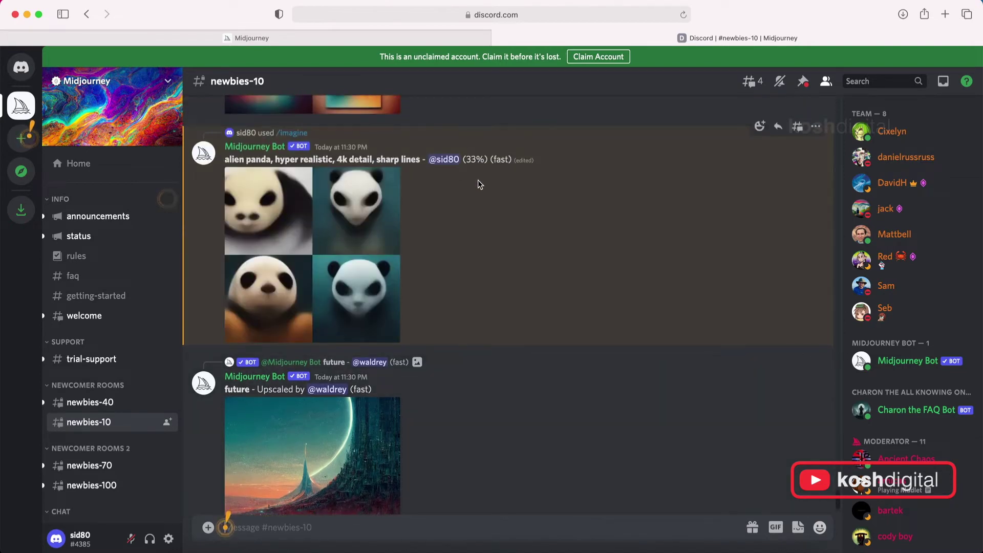
pyautogui.scroll(1, 484, 197)
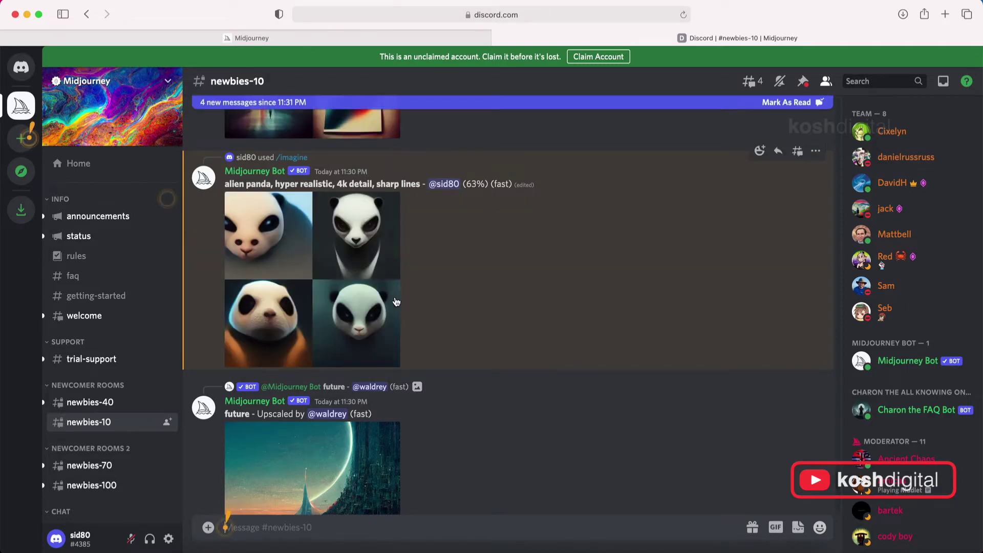
pyautogui.scroll(10, 481, 196)
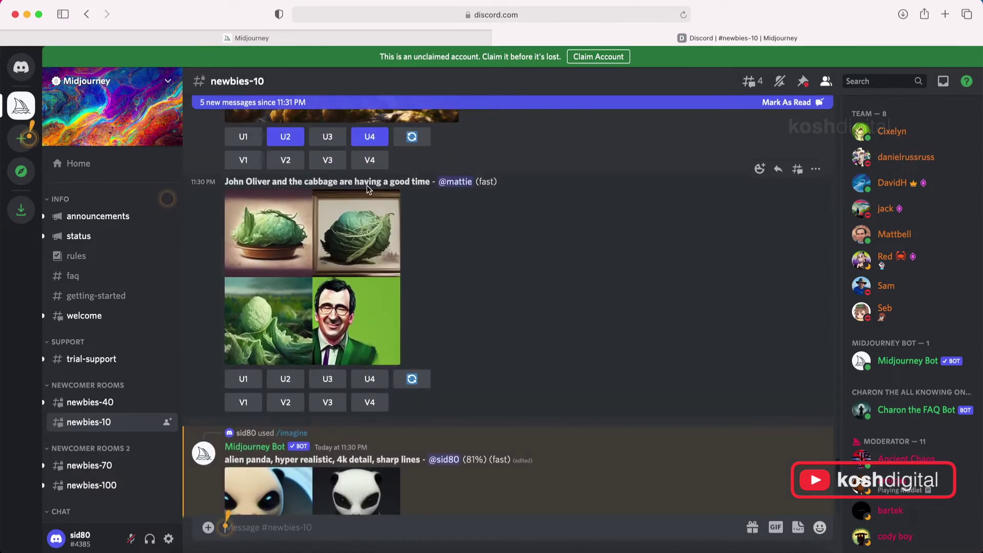
pyautogui.scroll(8, 436, 293)
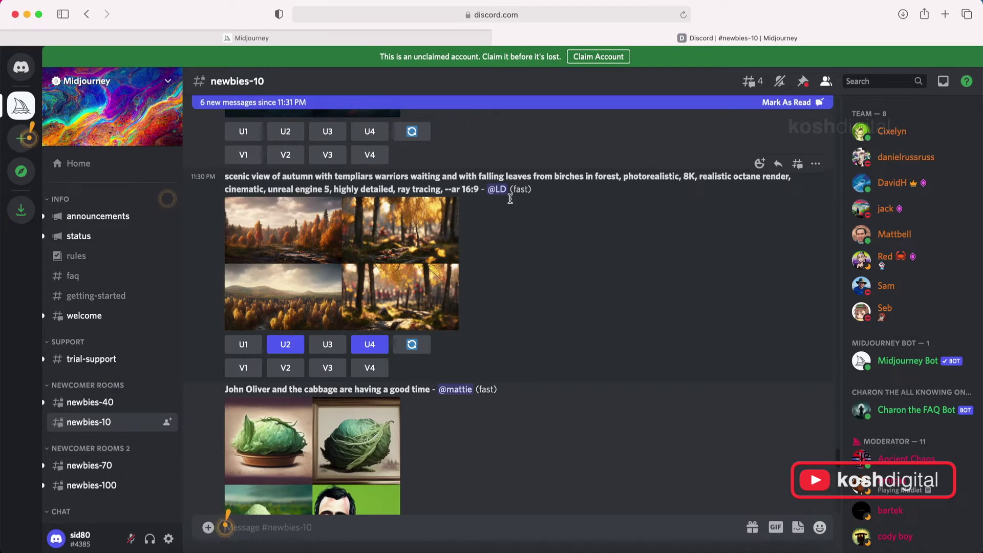
pyautogui.scroll(-12, 445, 260)
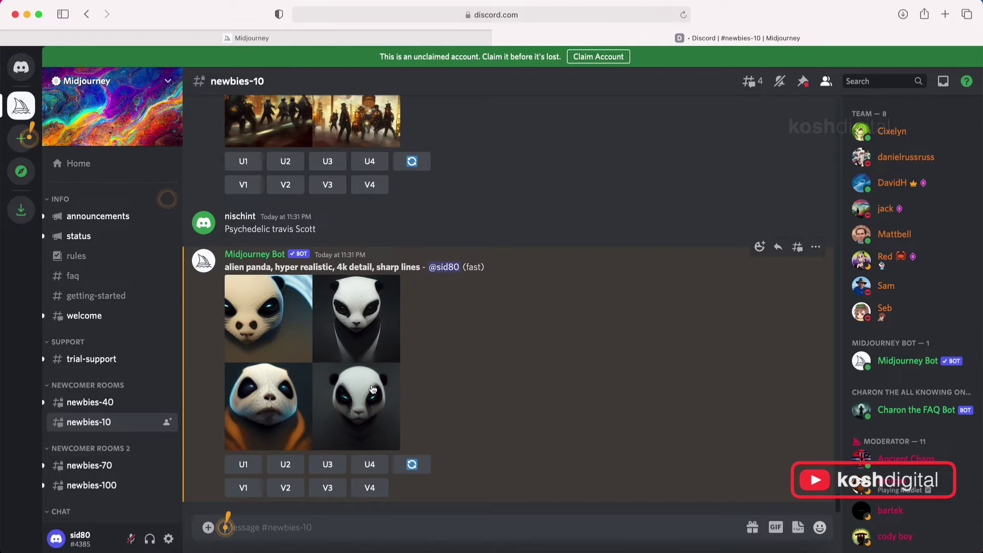
pyautogui.click(368, 467)
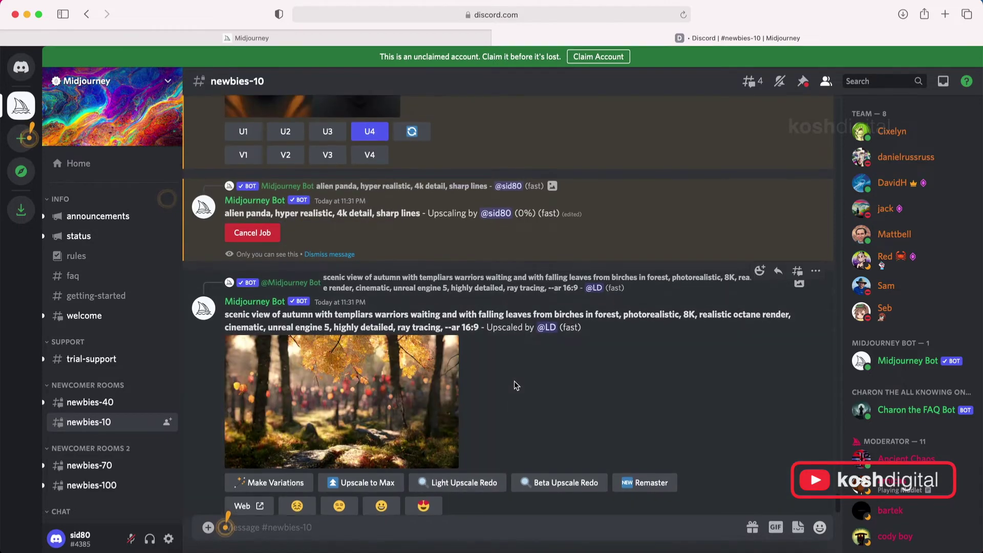
# - Scroll back to the upscaled fourth alien panda with glowing blue eyes and enlarge it
pyautogui.scroll(4, 516, 386)
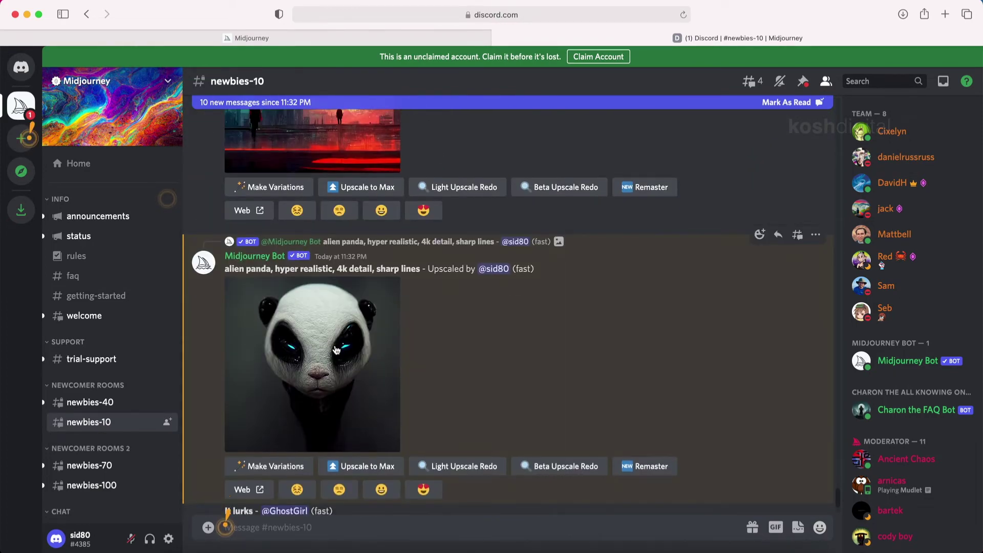
pyautogui.click(336, 350)
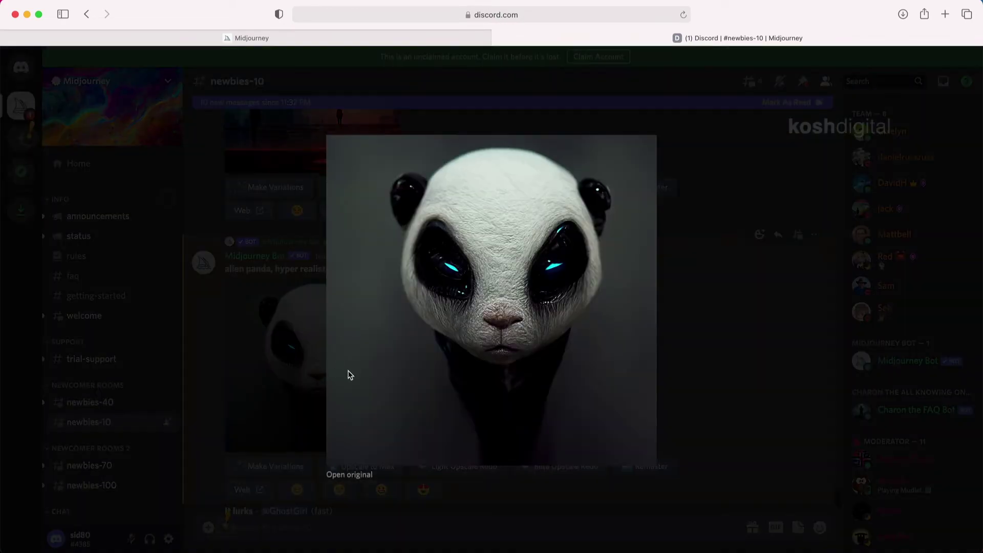
# - Open the upscaled panda at full size in its own tab and save it to Downloads
pyautogui.rightClick(588, 400)
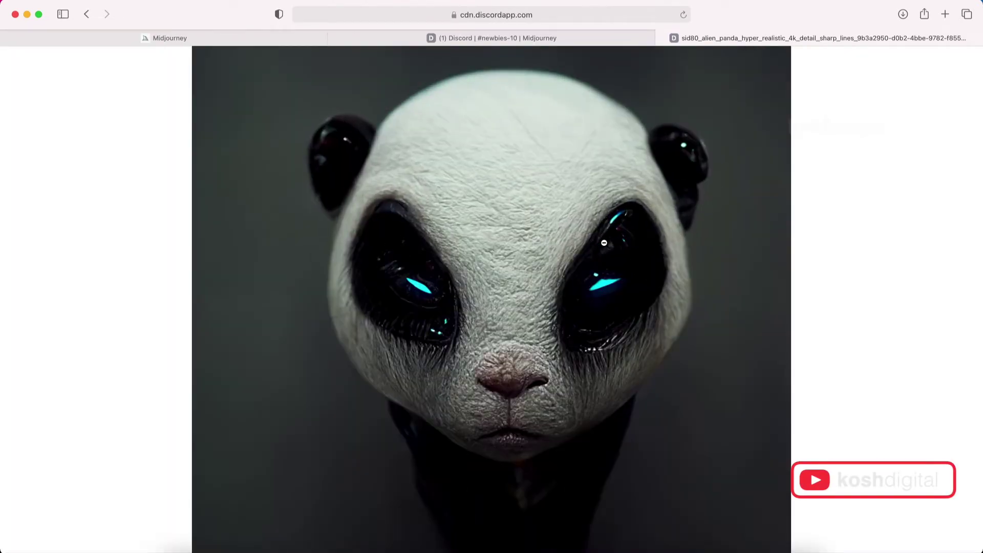
pyautogui.click(523, 403)
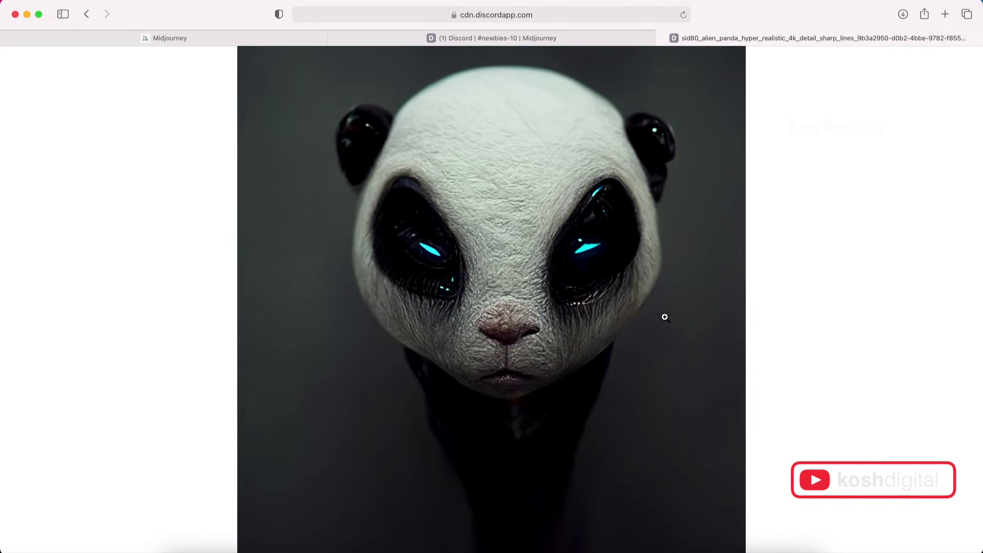
pyautogui.rightClick(686, 330)
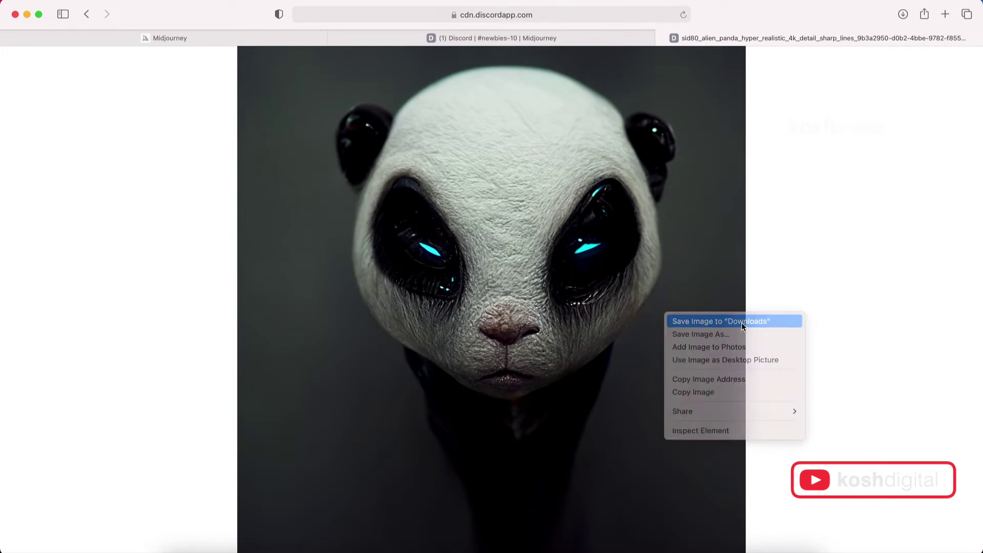
pyautogui.click(702, 320)
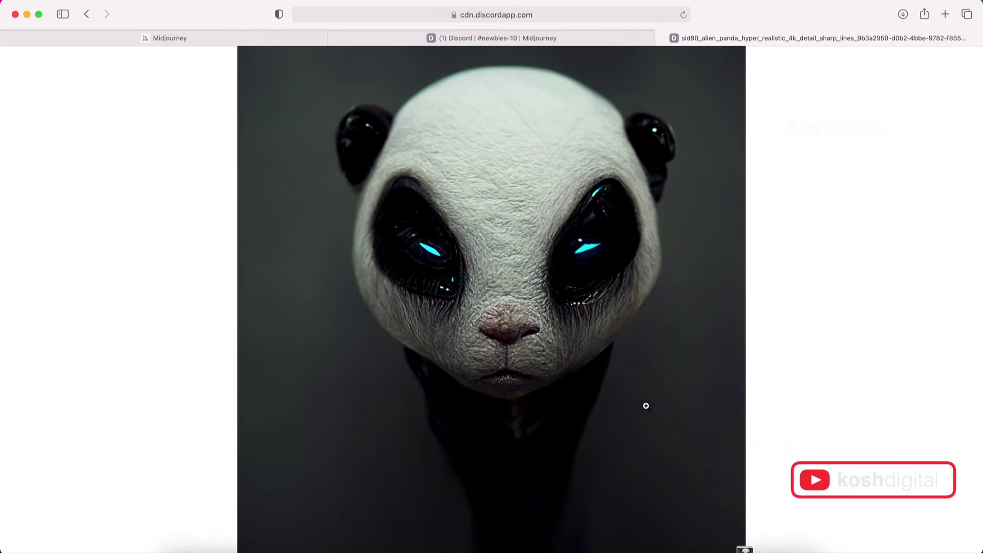
# - Close the full-size tab and image viewer, then scroll up to the new alien panda grid
pyautogui.click(662, 38)
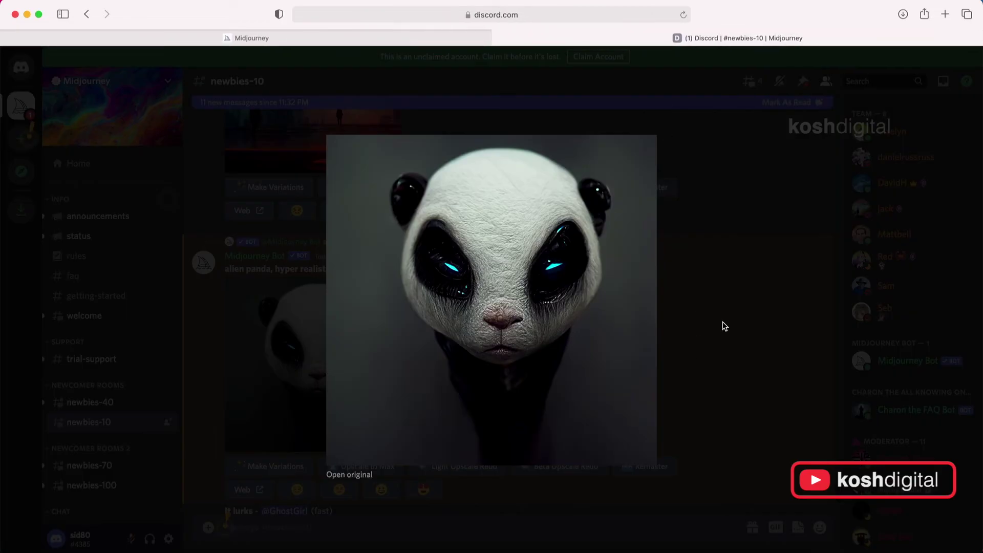
pyautogui.click(703, 382)
pyautogui.scroll(-6, 674, 355)
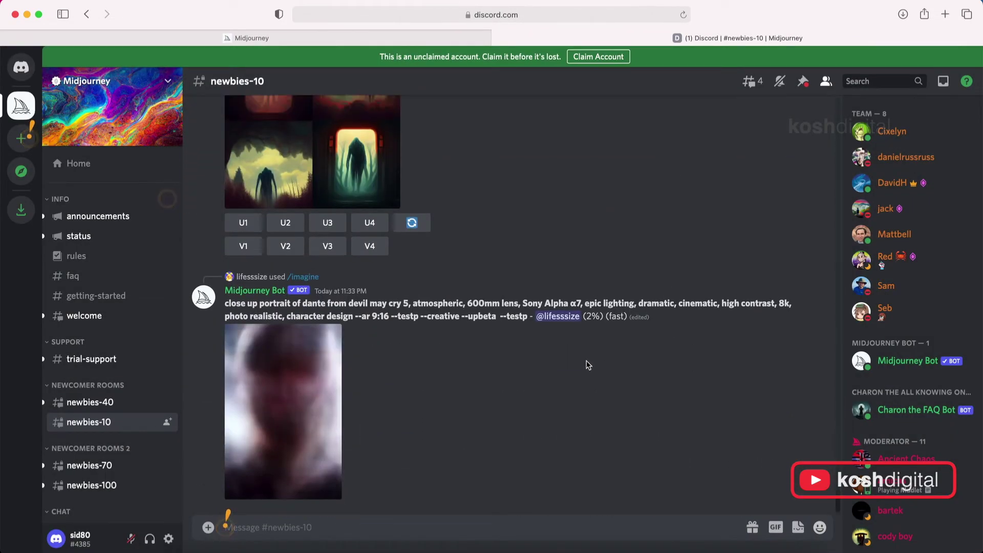
pyautogui.scroll(10, 514, 308)
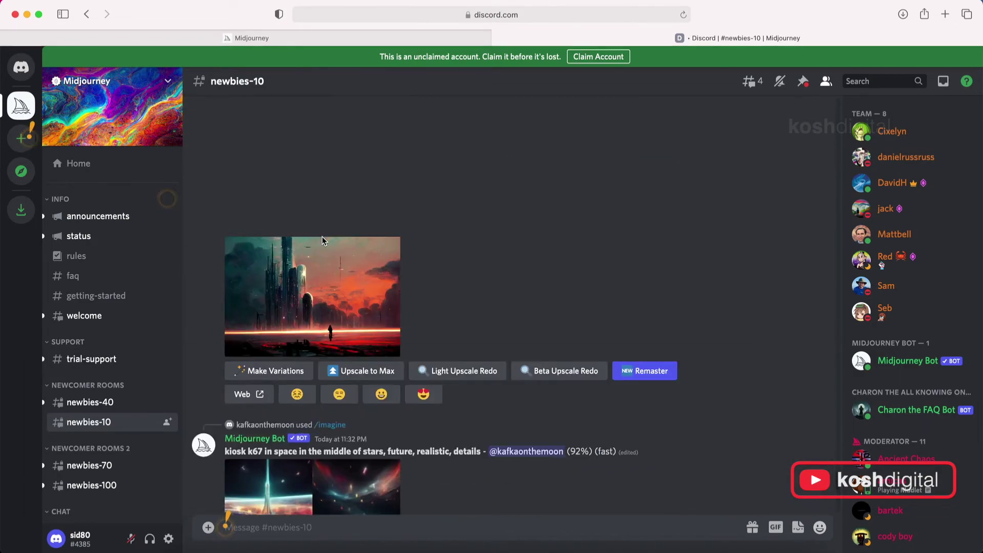
pyautogui.scroll(10, 323, 240)
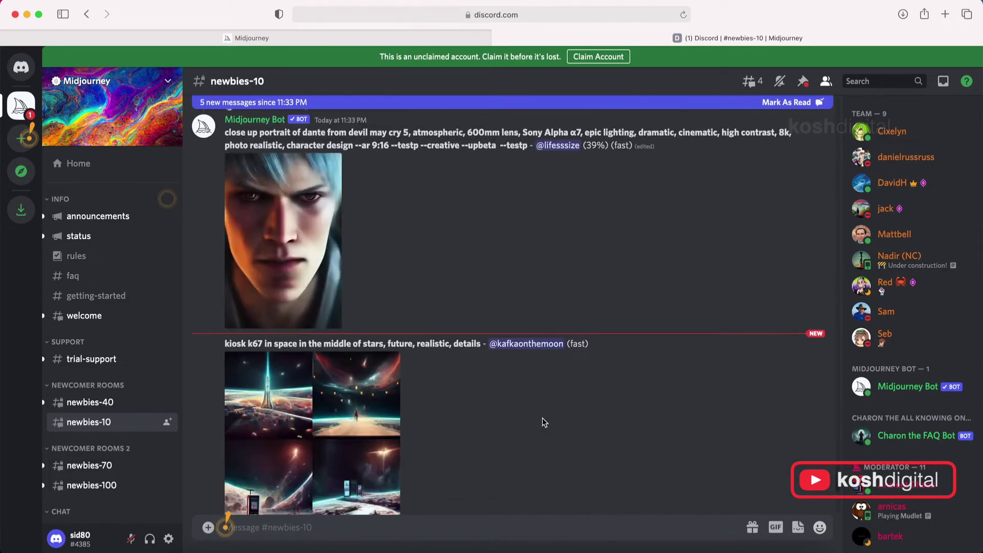
pyautogui.scroll(10, 532, 420)
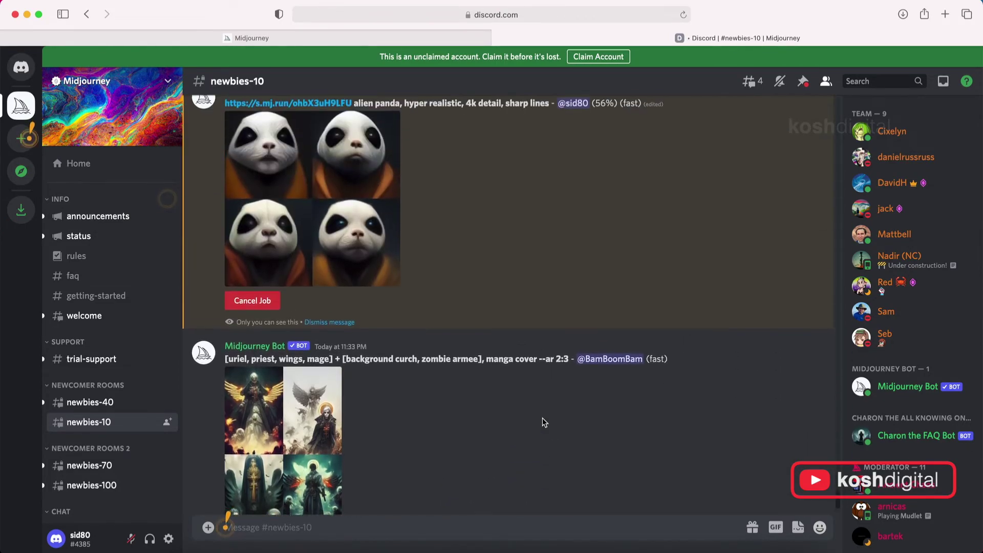
pyautogui.scroll(3, 522, 419)
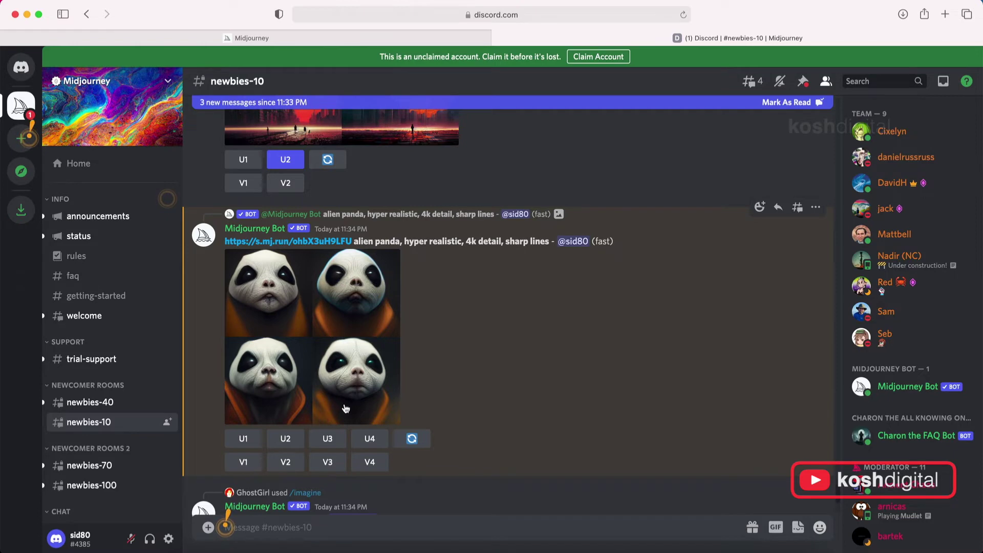
# - Upscale the bottom-right panda with U4 and save its original image to Downloads
pyautogui.click(369, 438)
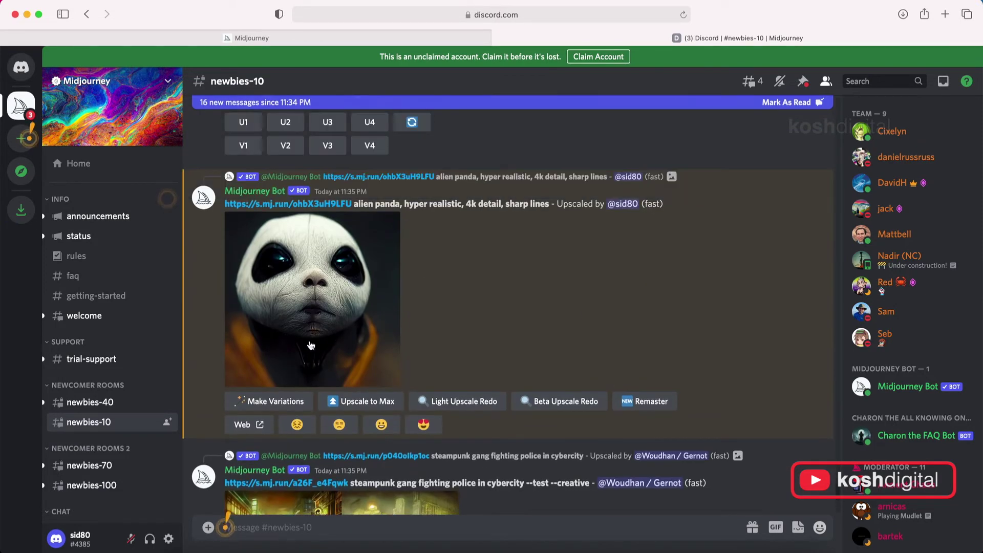
pyautogui.click(357, 336)
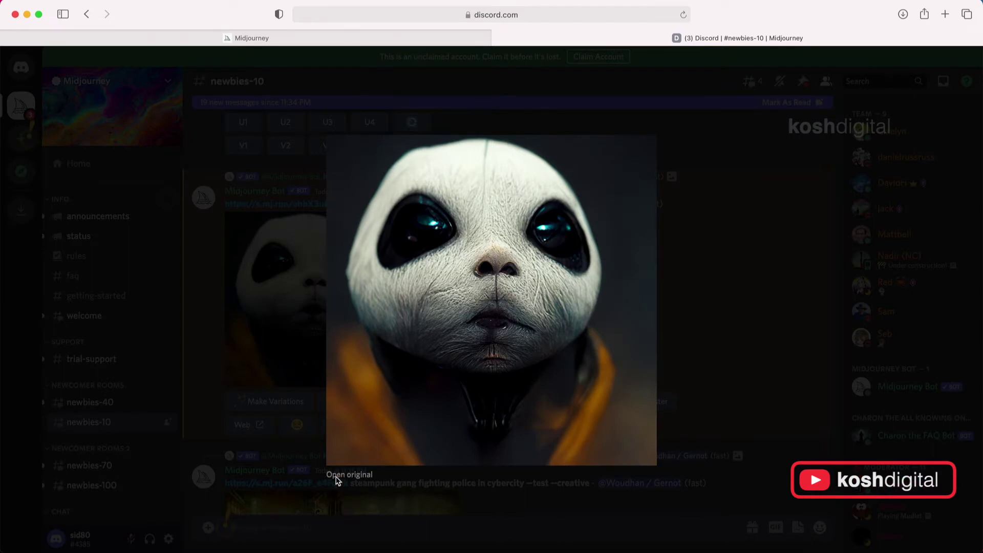
pyautogui.click(342, 476)
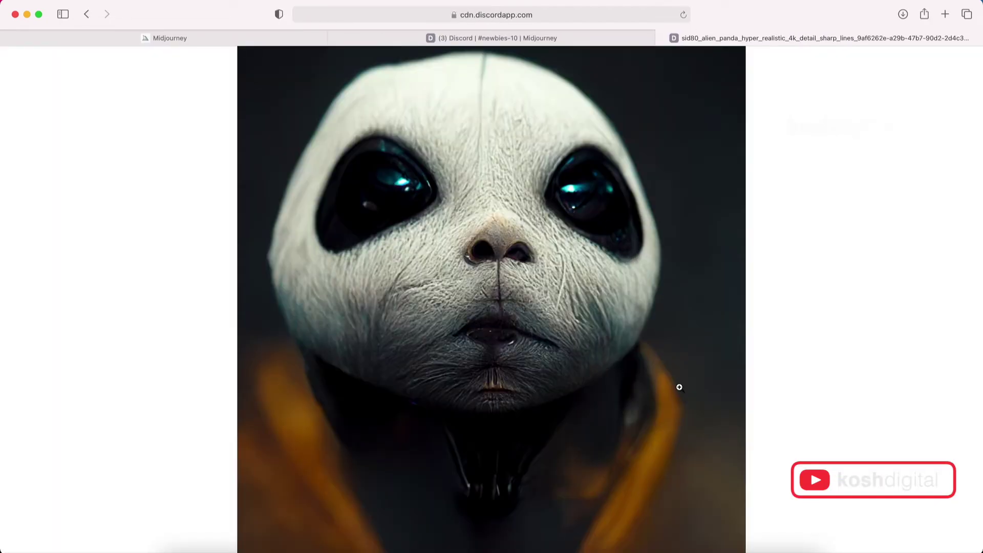
pyautogui.rightClick(575, 298)
pyautogui.click(609, 303)
pyautogui.click(664, 38)
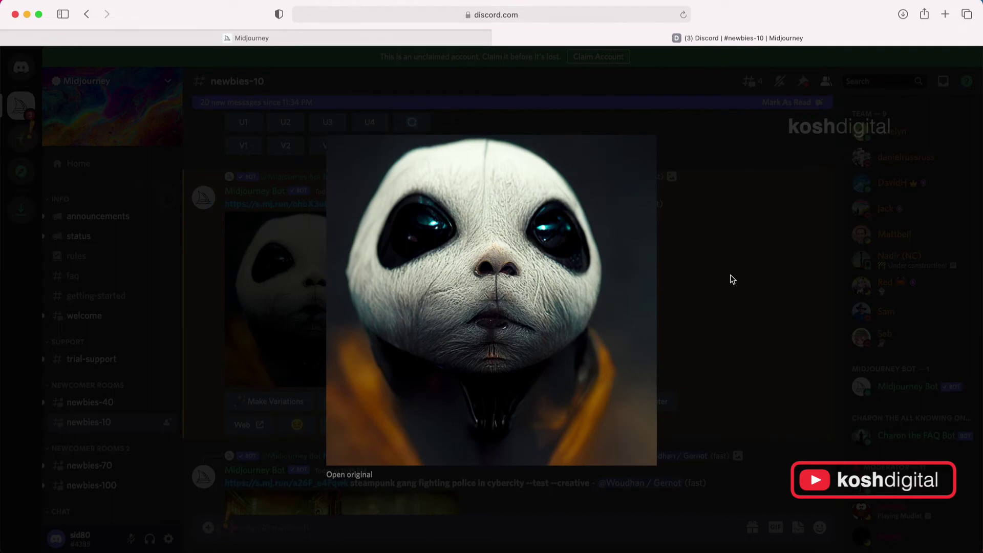
pyautogui.click(712, 308)
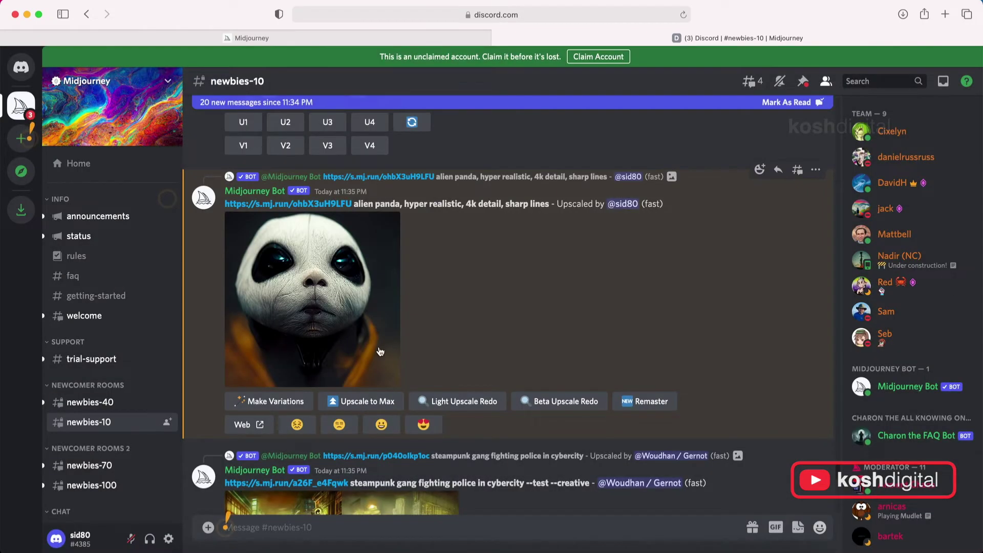
pyautogui.scroll(-5, 314, 409)
# - Make variations of the upscaled panda and preview the resulting four-image grid
pyautogui.click(273, 259)
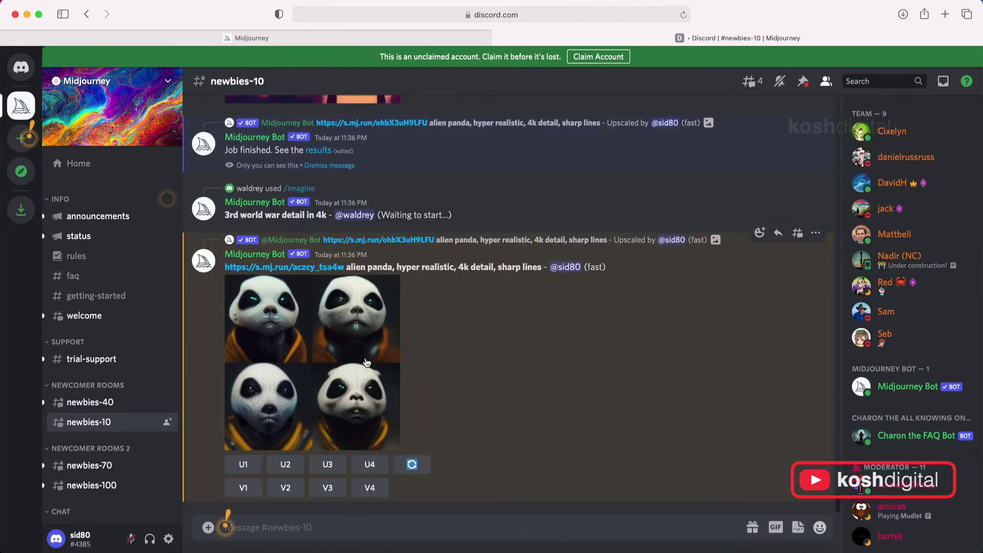
pyautogui.click(367, 363)
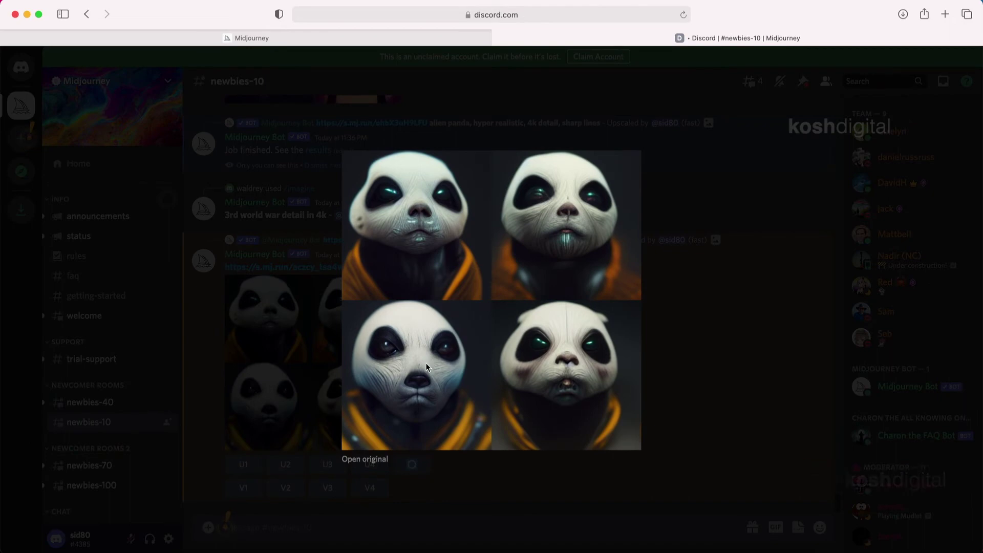
pyautogui.click(684, 353)
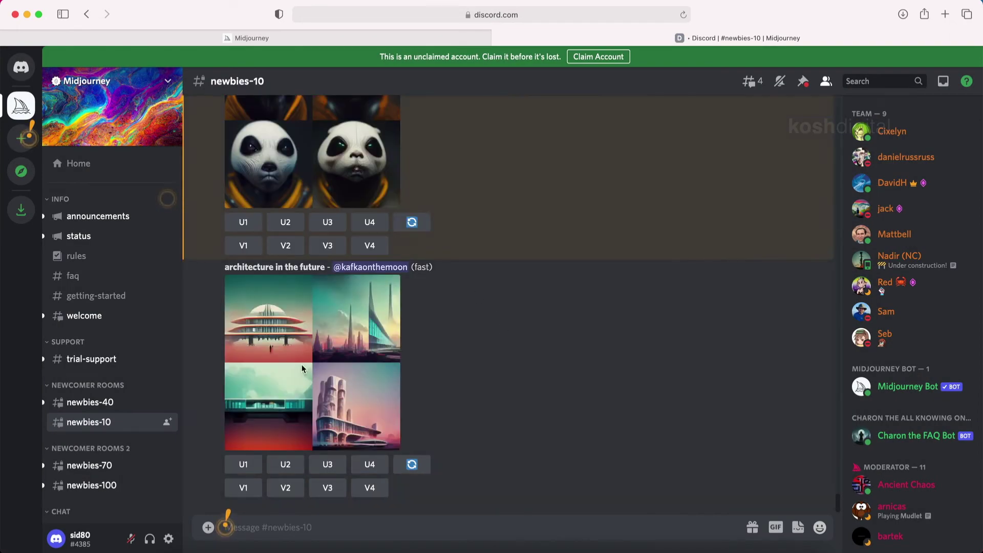
pyautogui.scroll(5, 488, 344)
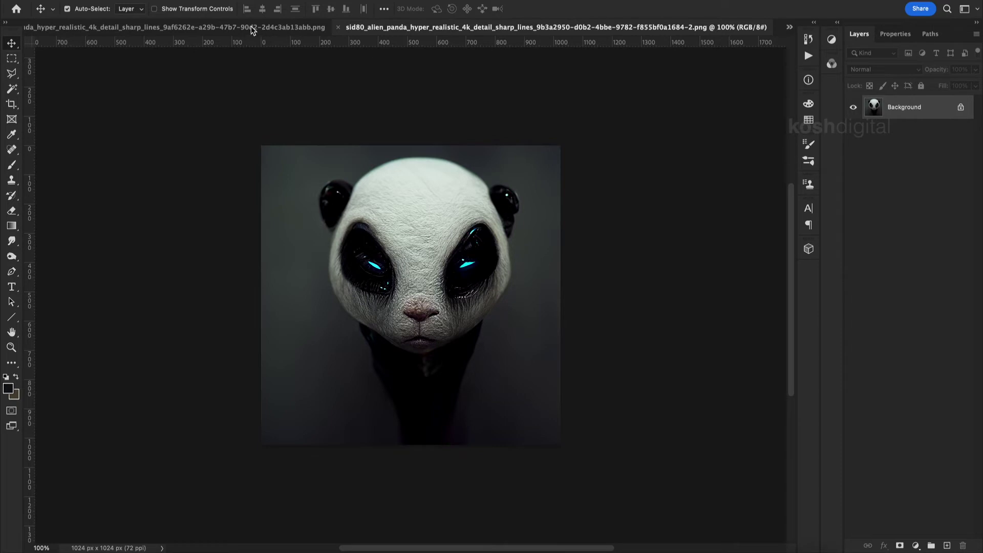
# - Switch to Mock up 2a.psd and open the right frame's smart object contents
pyautogui.click(238, 29)
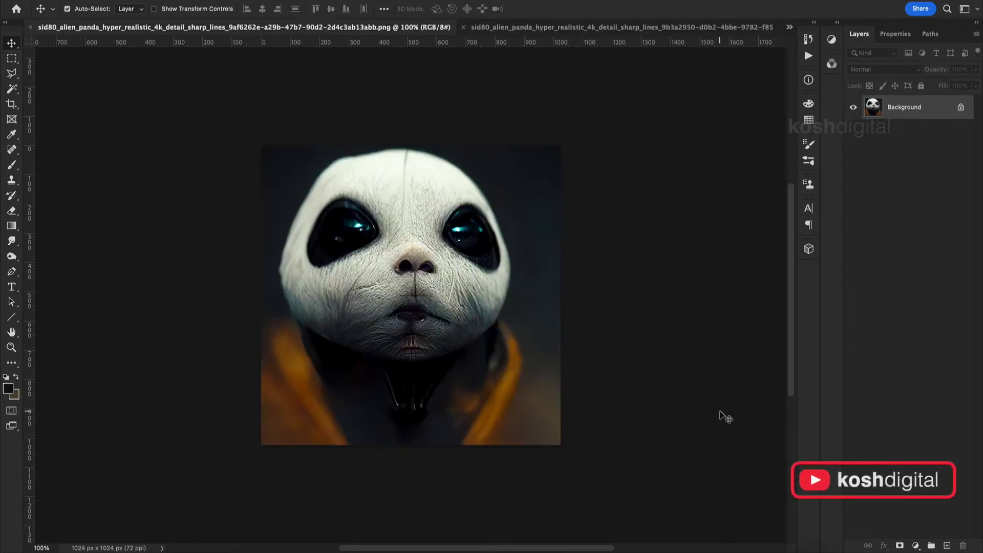
pyautogui.click(789, 28)
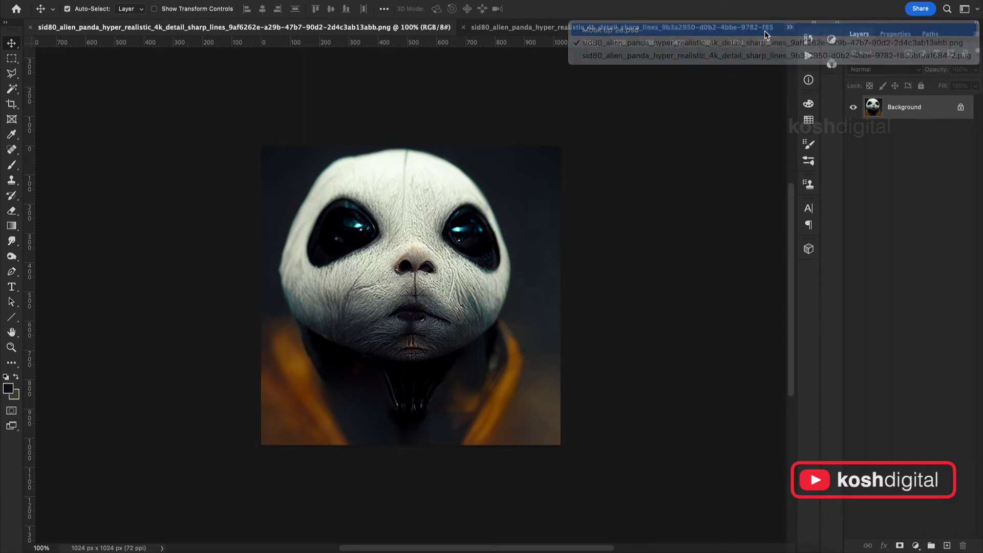
pyautogui.click(768, 31)
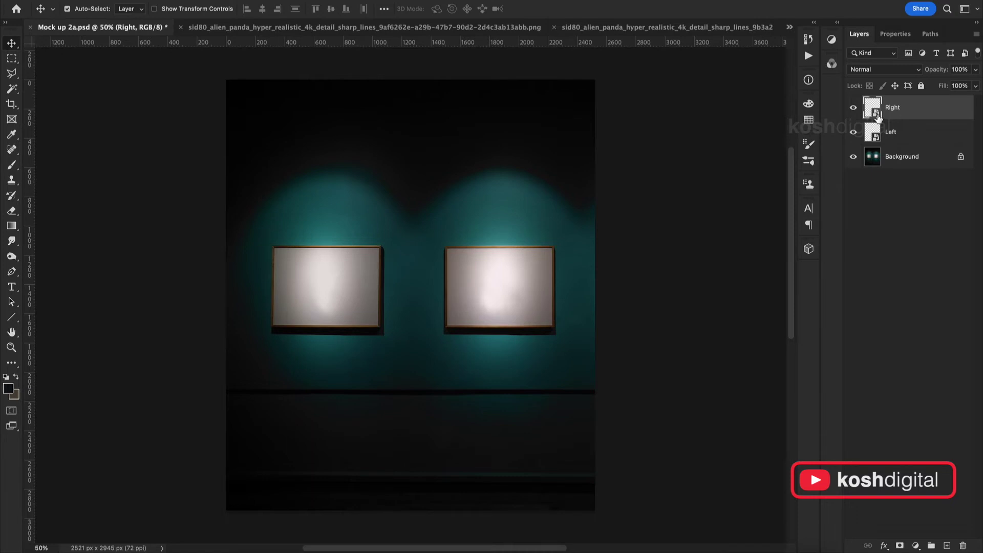
pyautogui.doubleClick(878, 117)
# - Duplicate the orange-collared panda layer into Layer 1.psb and close the panda image
pyautogui.click(503, 28)
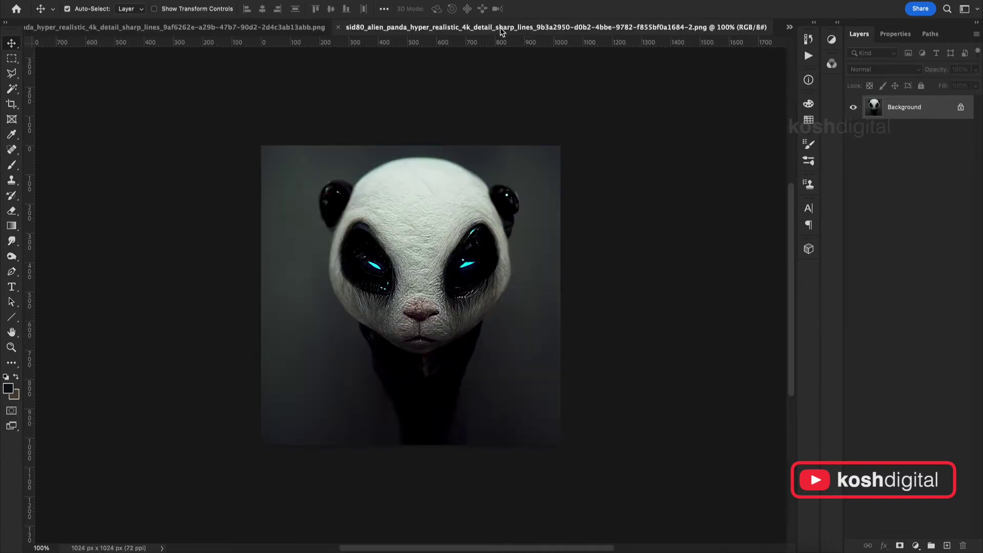
pyautogui.click(219, 31)
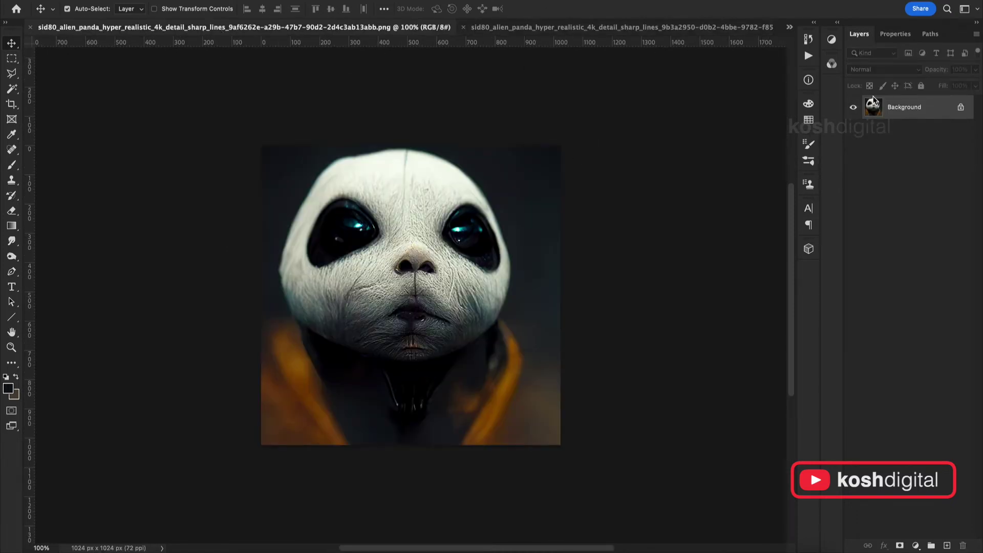
pyautogui.rightClick(901, 107)
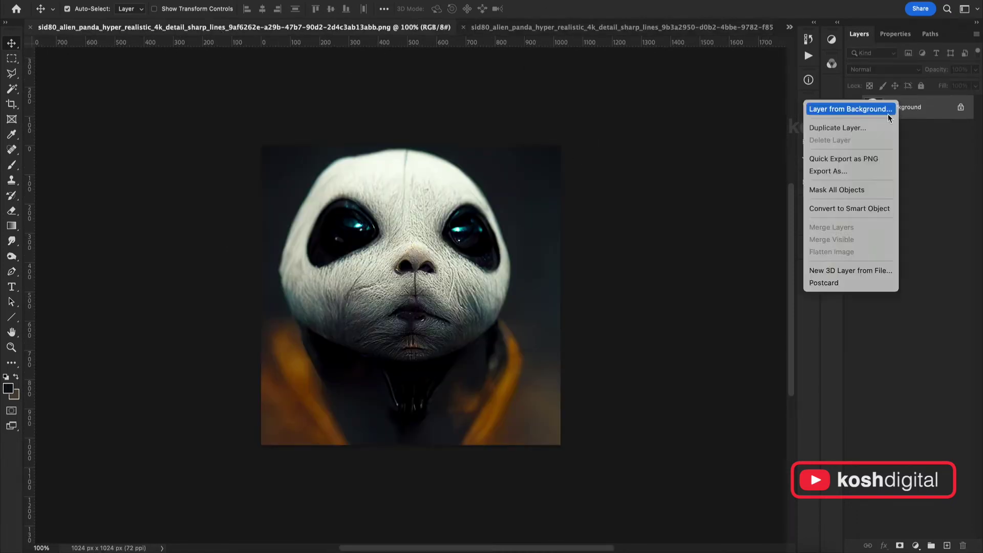
pyautogui.click(854, 136)
pyautogui.click(176, 371)
pyautogui.click(149, 429)
pyautogui.click(261, 360)
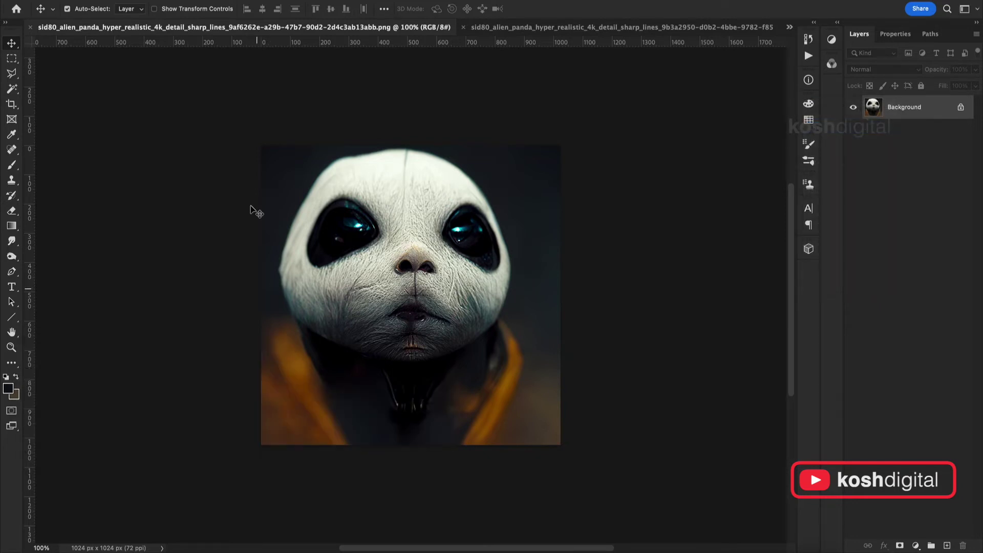
pyautogui.click(30, 27)
# - Shrink the panda to fit the frame canvas, then save and close Layer 1.psb
pyautogui.hotkey('ctrl', 't')
pyautogui.moveTo(619, 533); pyautogui.dragTo(440, 353)
pyautogui.press('Return')
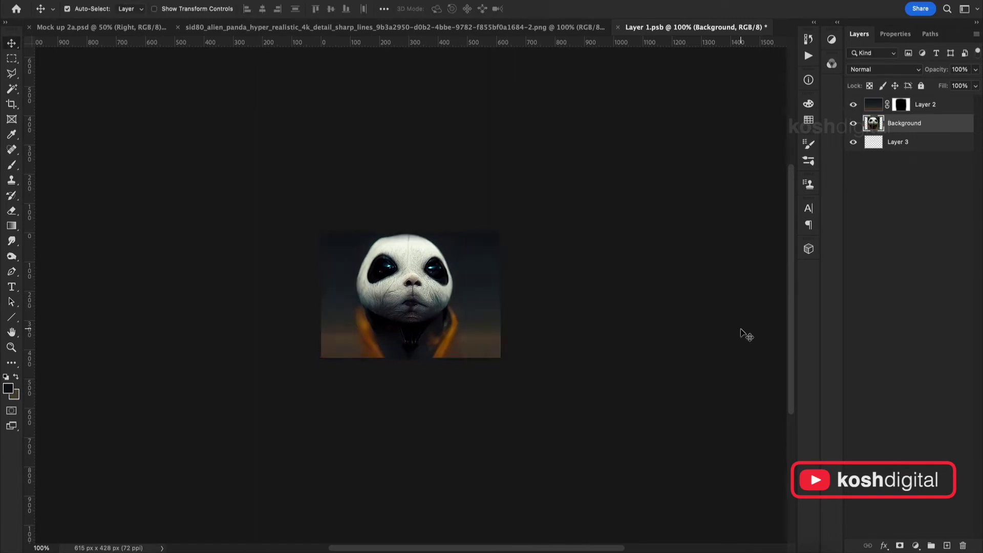
pyautogui.hotkey('ctrl', 's')
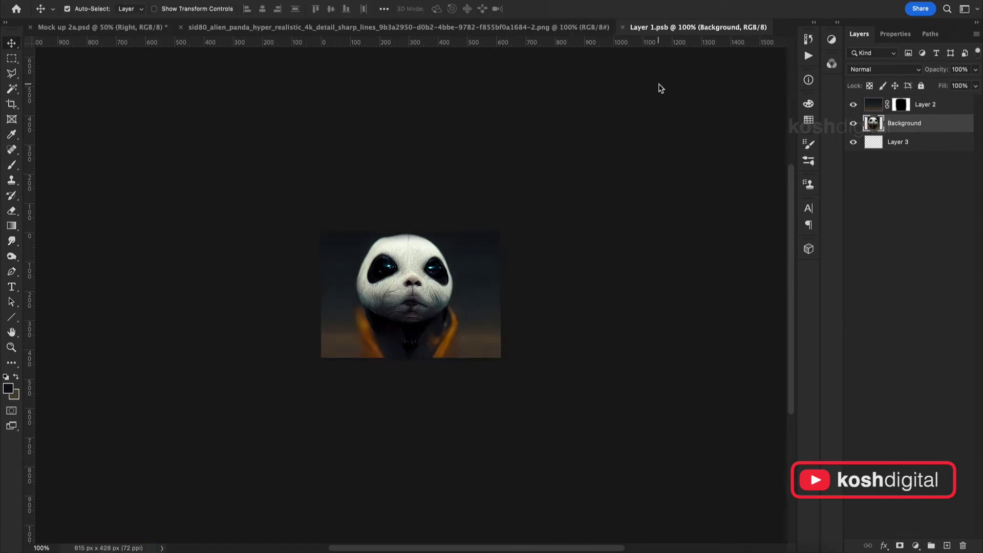
pyautogui.click(623, 27)
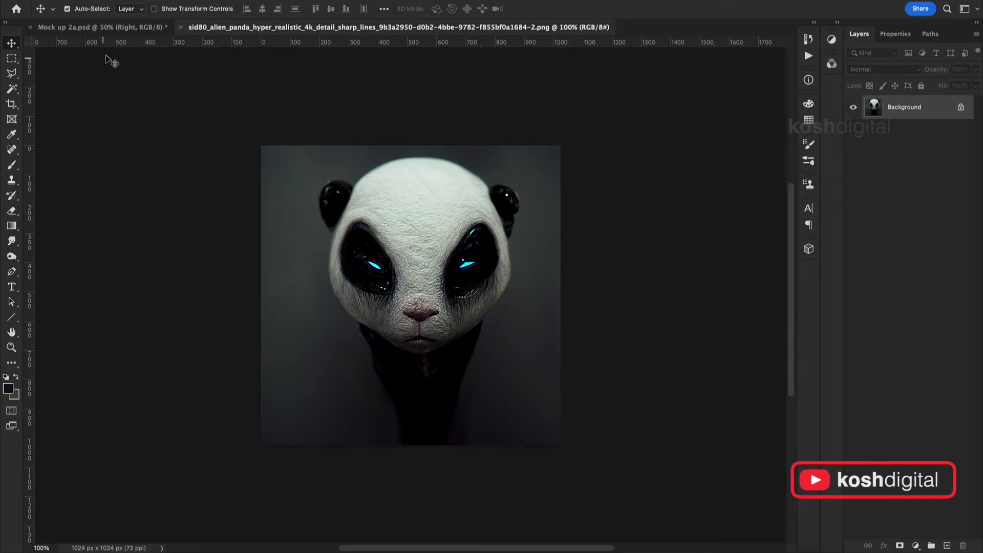
# - Open the Left frame's contents and duplicate the blue-eyed panda layer into Left.psb
pyautogui.click(113, 27)
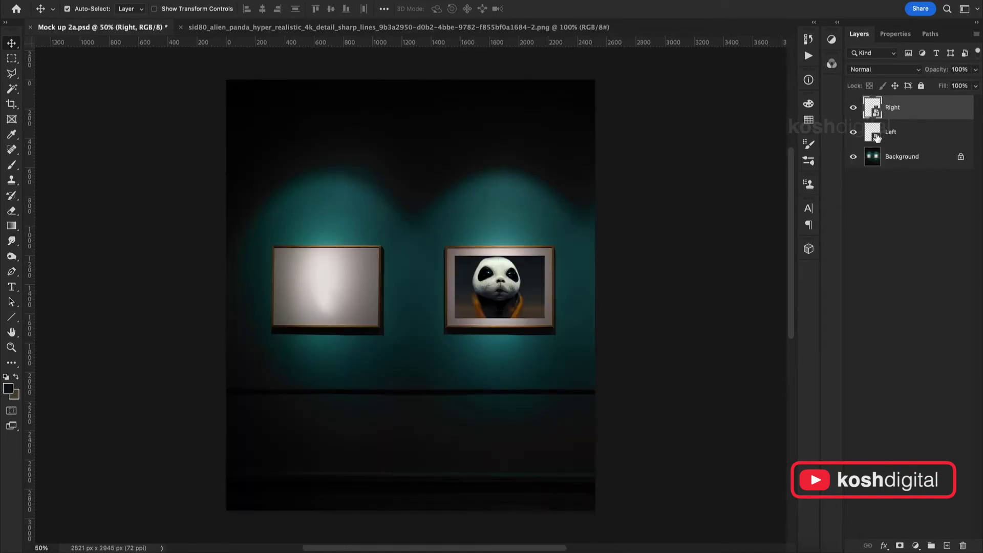
pyautogui.doubleClick(875, 136)
pyautogui.click(466, 29)
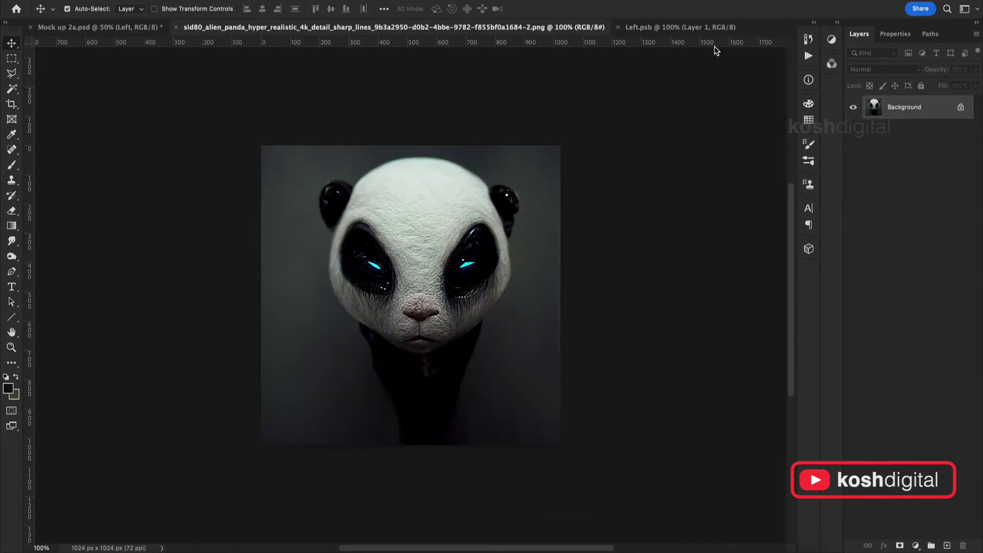
pyautogui.rightClick(902, 110)
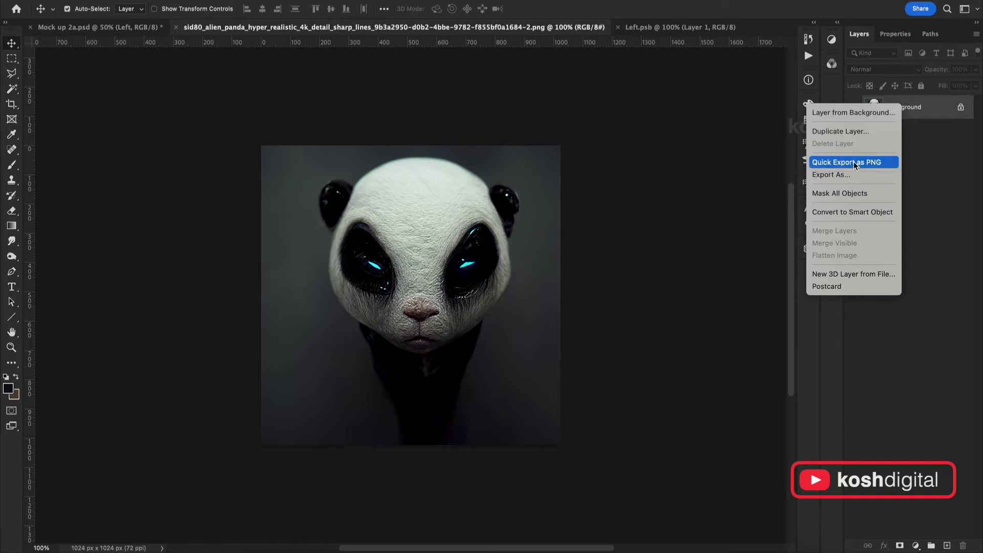
pyautogui.click(841, 131)
pyautogui.click(205, 404)
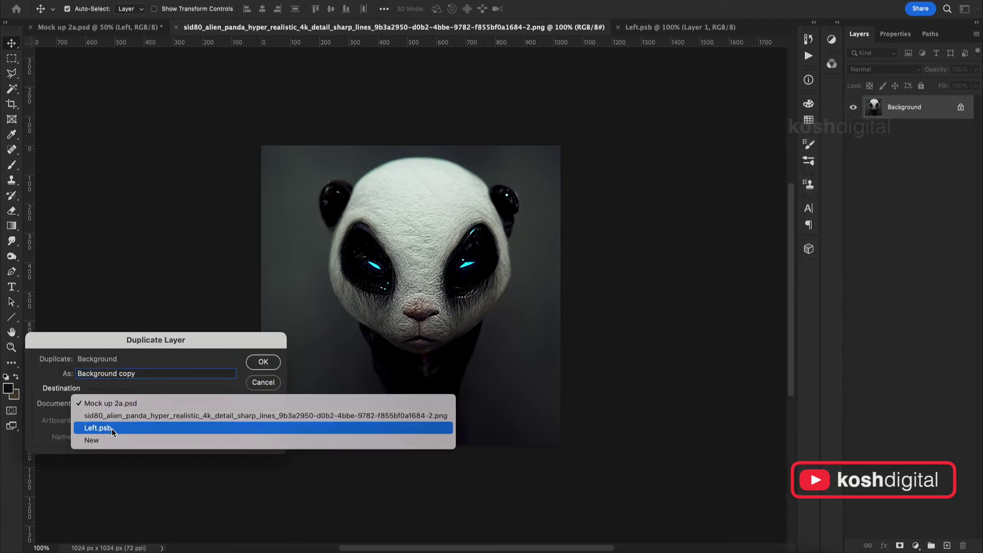
pyautogui.click(153, 429)
pyautogui.press('Return')
pyautogui.press('super+w')
# - Scale the panda to about 443 px, centre it, show Layer 1, and close Left.psb
pyautogui.press('super+t')
pyautogui.moveTo(625, 529); pyautogui.dragTo(454, 358)
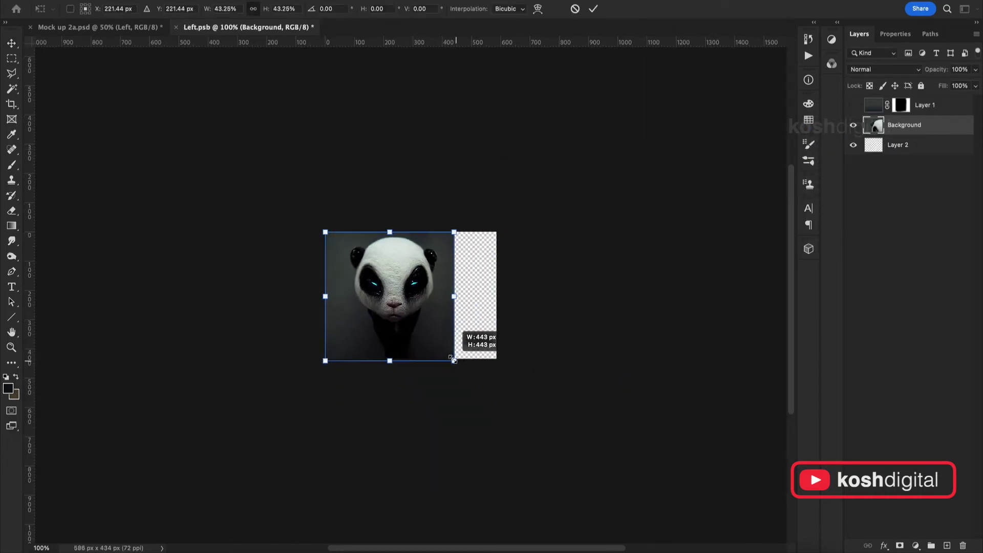
pyautogui.moveTo(417, 324); pyautogui.dragTo(439, 328)
pyautogui.press('Return')
pyautogui.click(854, 105)
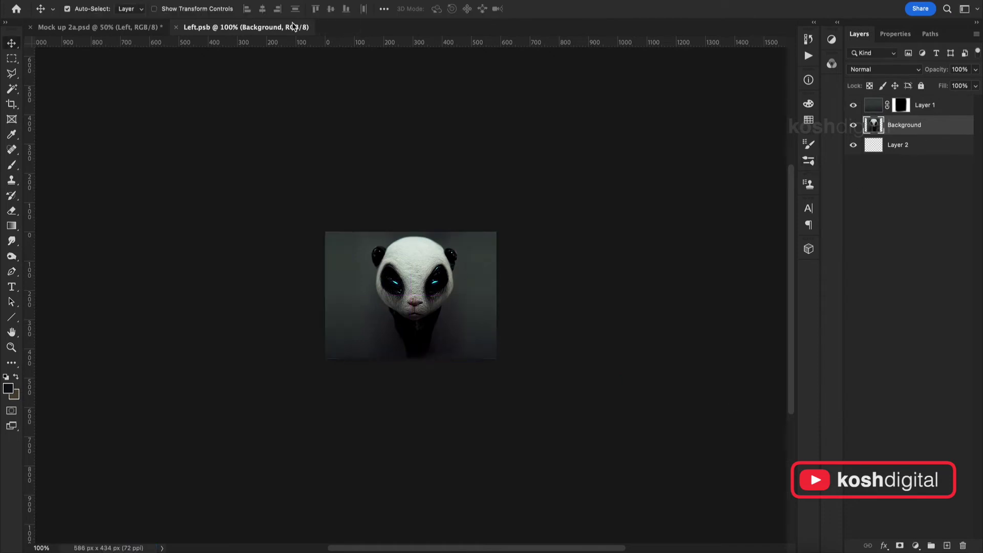
pyautogui.click(175, 27)
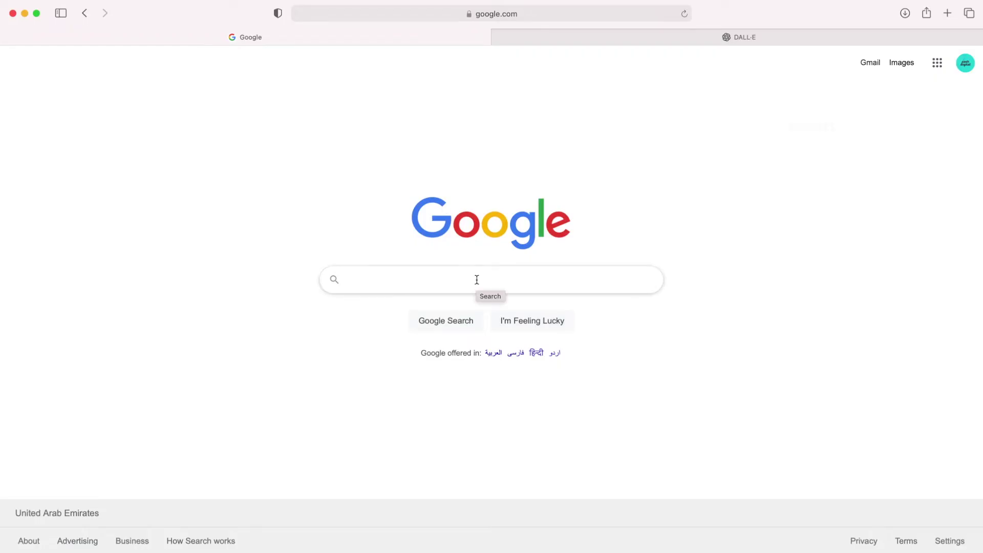
# - Search Google for 'wombo art' and open the WOMBO Dream site
pyautogui.click(464, 282)
pyautogui.write('wombo art')
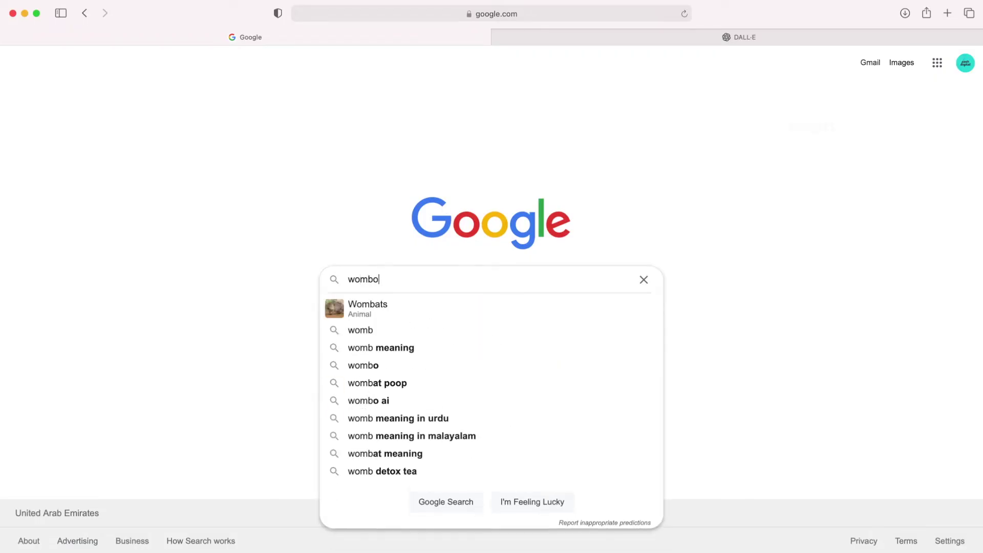
pyautogui.press('Return')
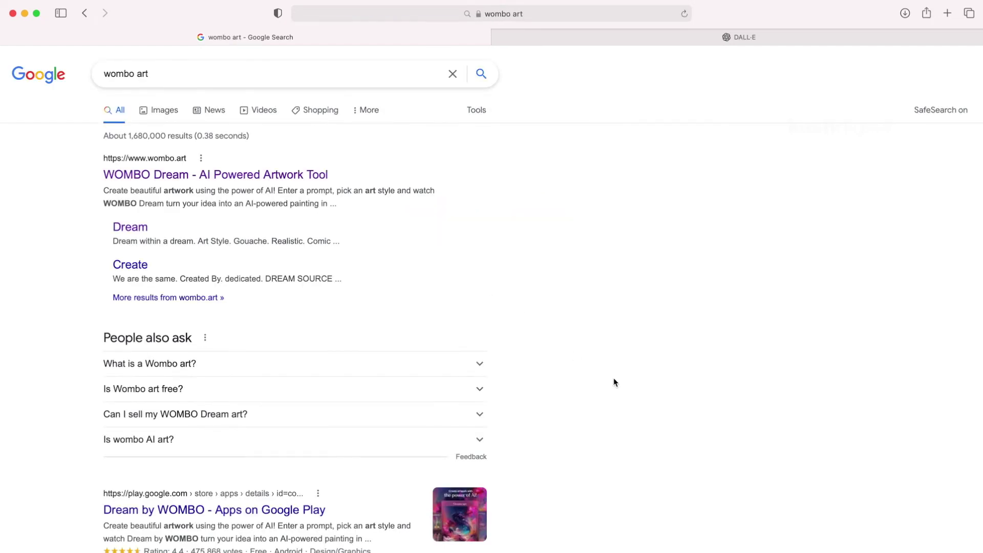
pyautogui.click(191, 176)
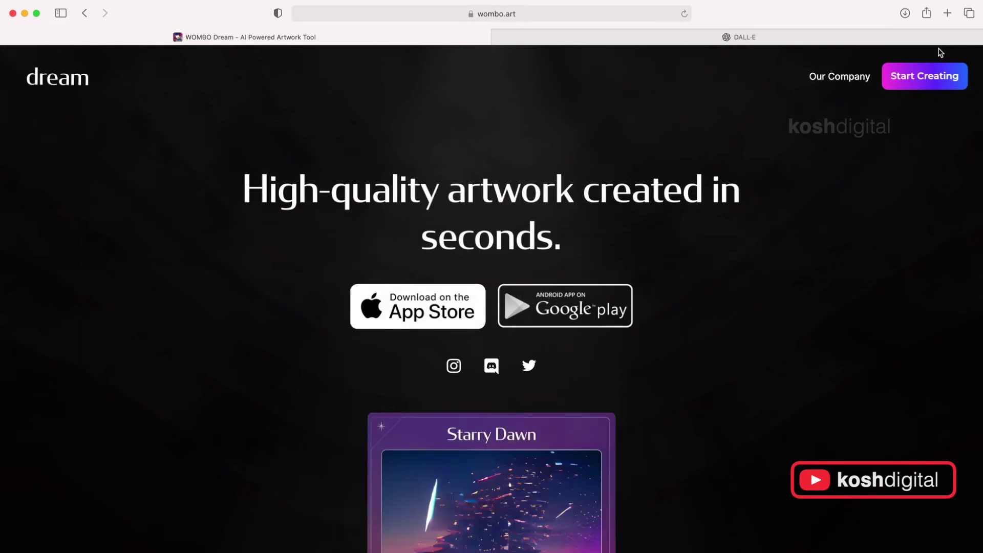
# - Go to Start Creating and browse art styles such as Gouache, Realistic and Comic
pyautogui.click(931, 86)
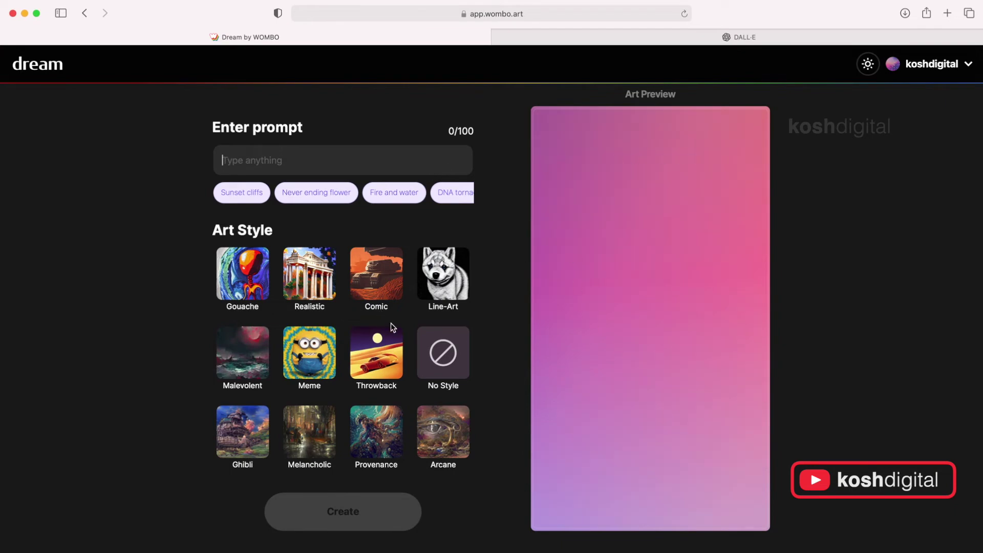
pyautogui.scroll(-9, 391, 323)
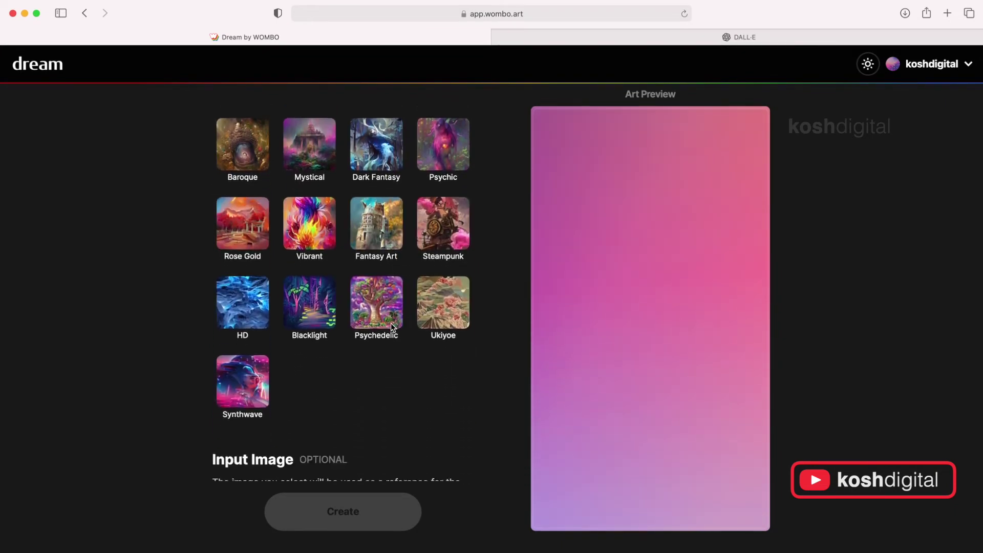
pyautogui.scroll(-5, 392, 322)
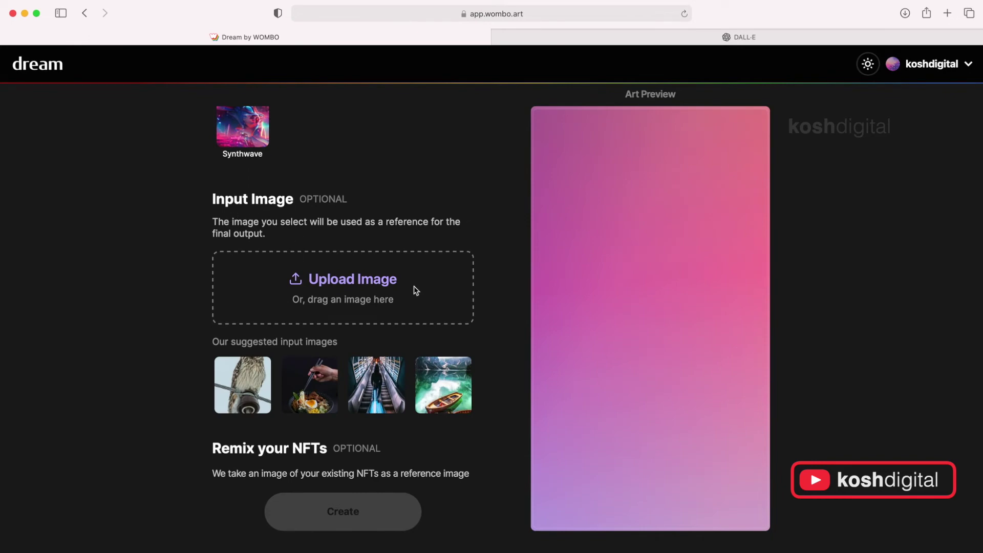
pyautogui.scroll(14, 416, 291)
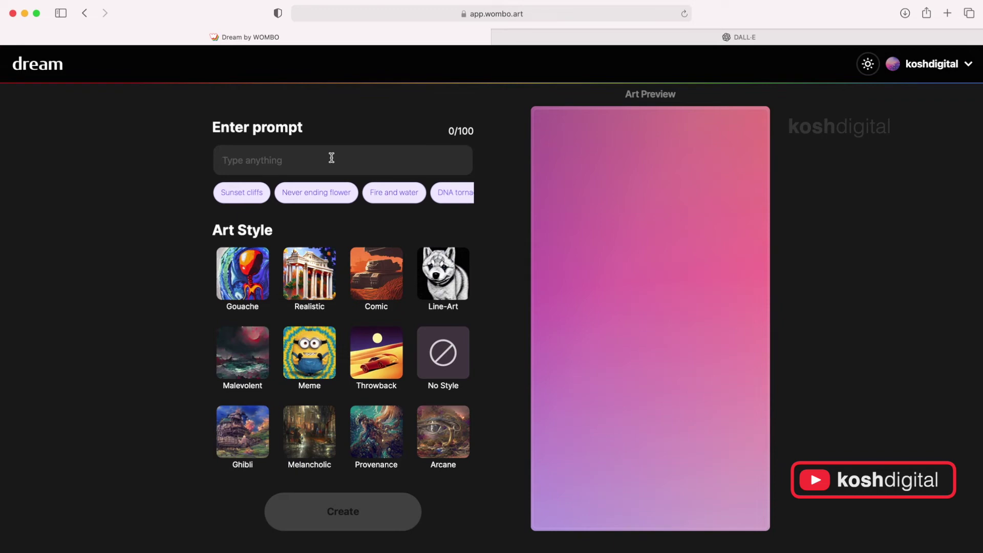
# - Enter the prompt 'alien in astronaut suit with bouquet in hand at the airport runway'
pyautogui.write('alien in astronaut suit with ')
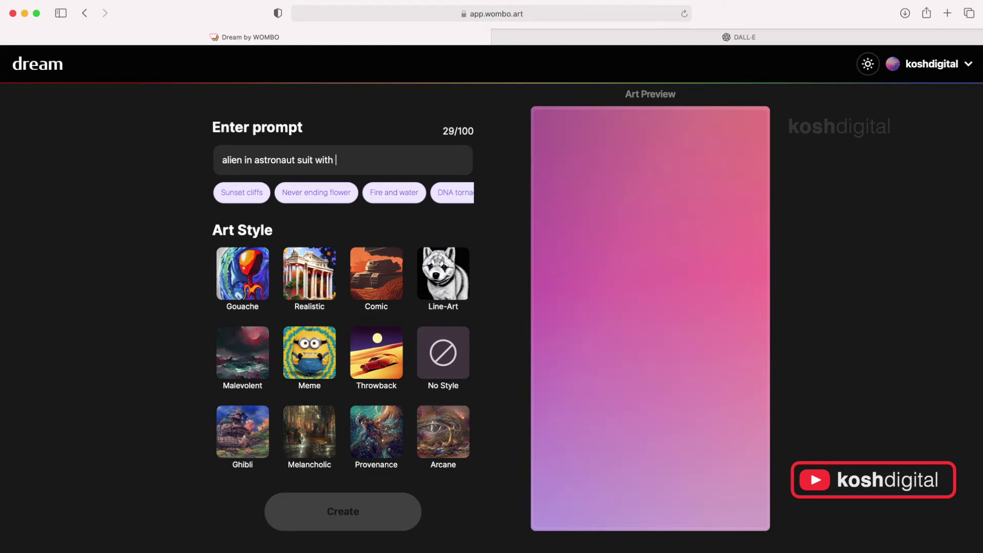
pyautogui.write('bouquet in hand')
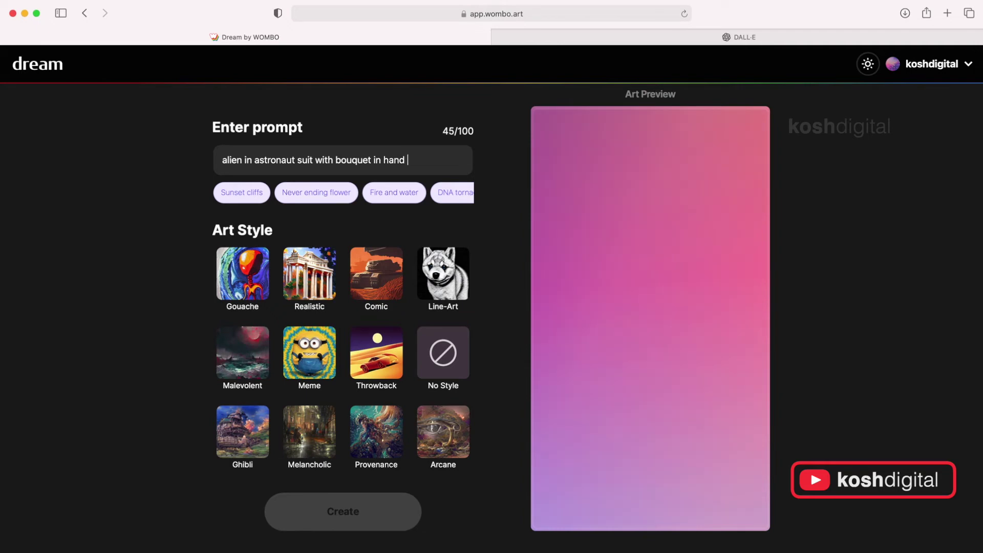
pyautogui.write(' at the airport runway')
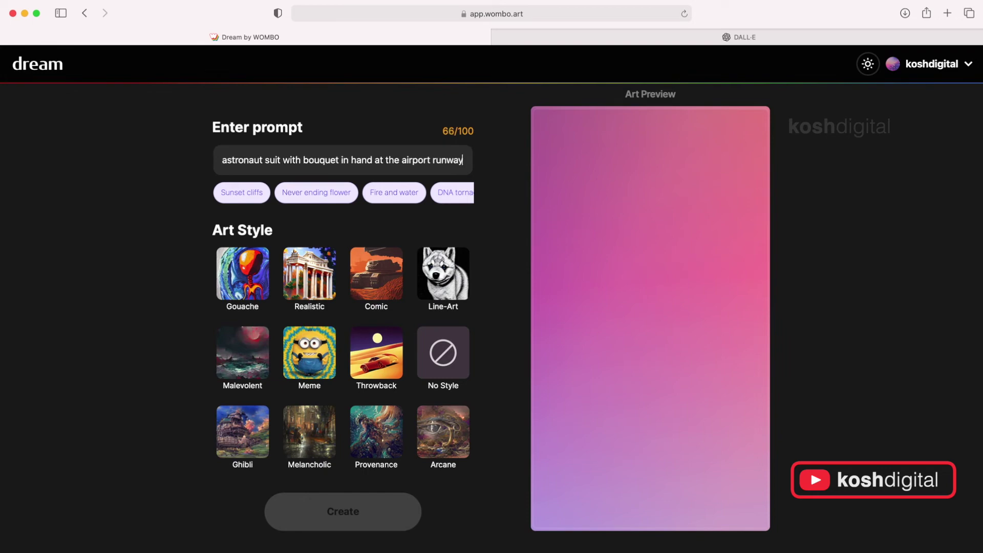
pyautogui.tripleClick(335, 160)
pyautogui.click(417, 159)
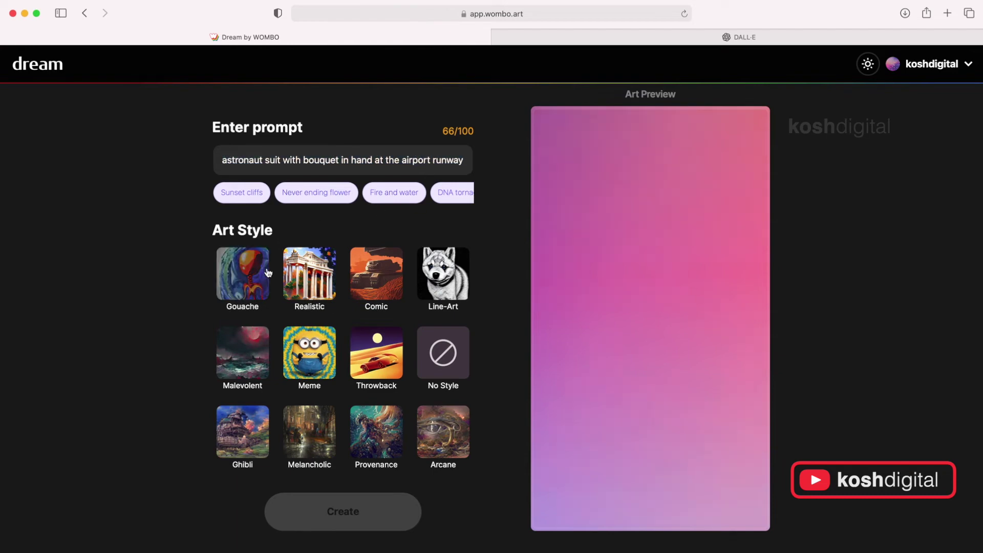
# - Pick the Rose Gold art style and create the alien astronaut bouquet runway artwork
pyautogui.scroll(-2, 347, 333)
pyautogui.scroll(-2, 346, 332)
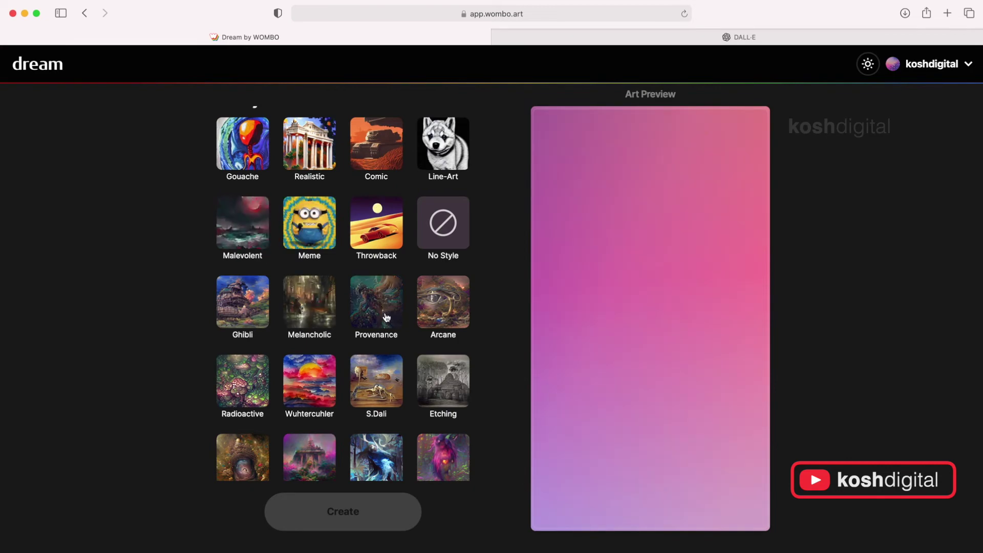
pyautogui.scroll(-2, 387, 318)
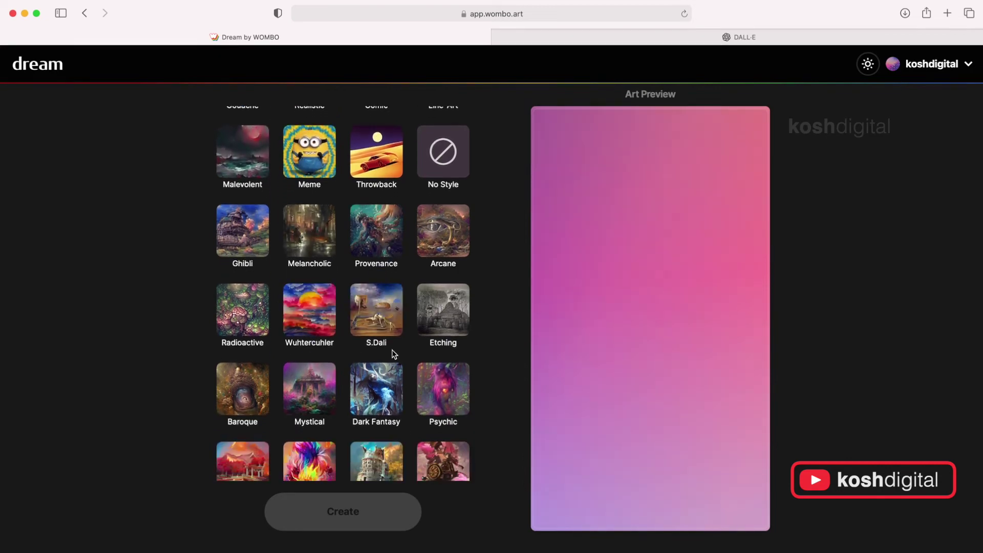
pyautogui.scroll(-3, 421, 393)
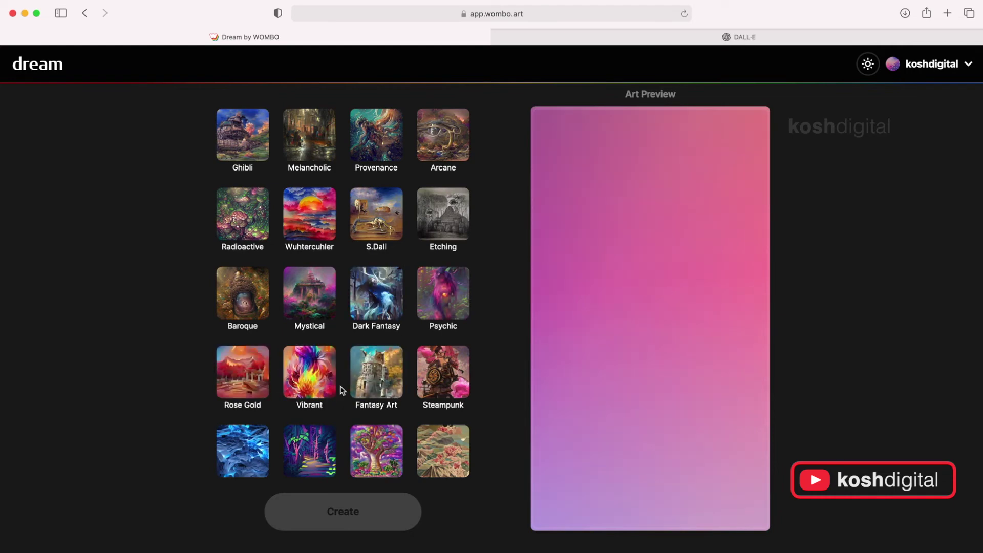
pyautogui.scroll(-4, 337, 394)
pyautogui.scroll(1, 233, 318)
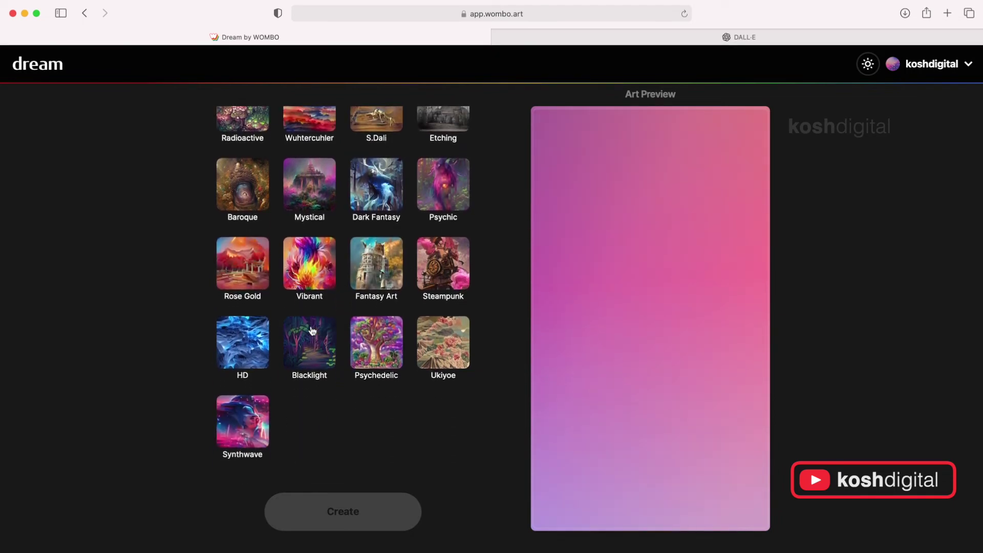
pyautogui.scroll(1, 228, 262)
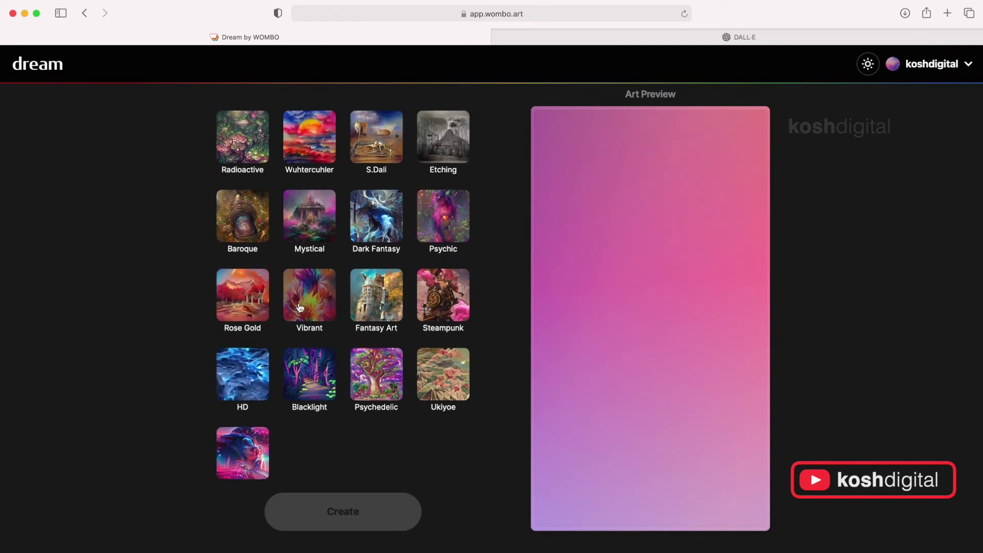
pyautogui.click(239, 301)
pyautogui.scroll(-9, 392, 410)
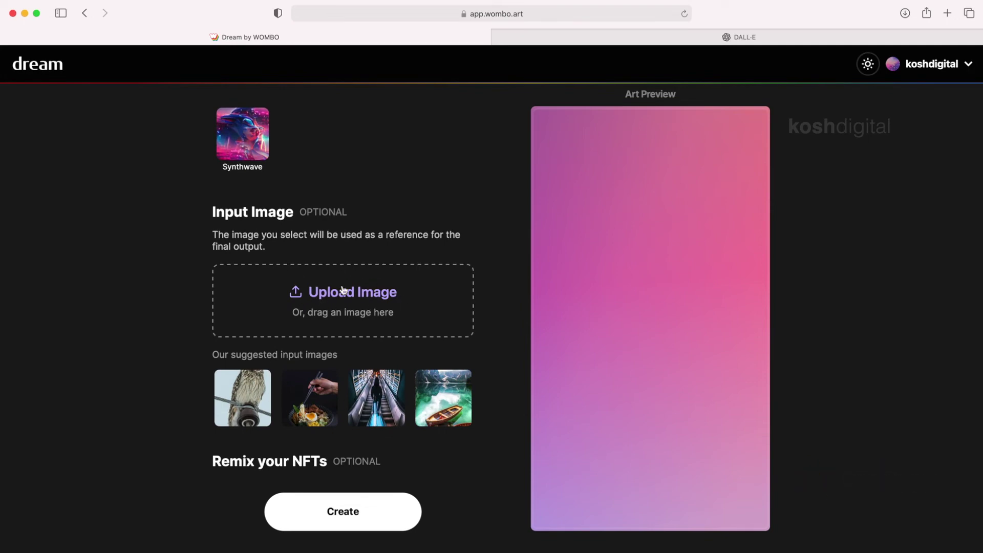
pyautogui.scroll(10, 387, 294)
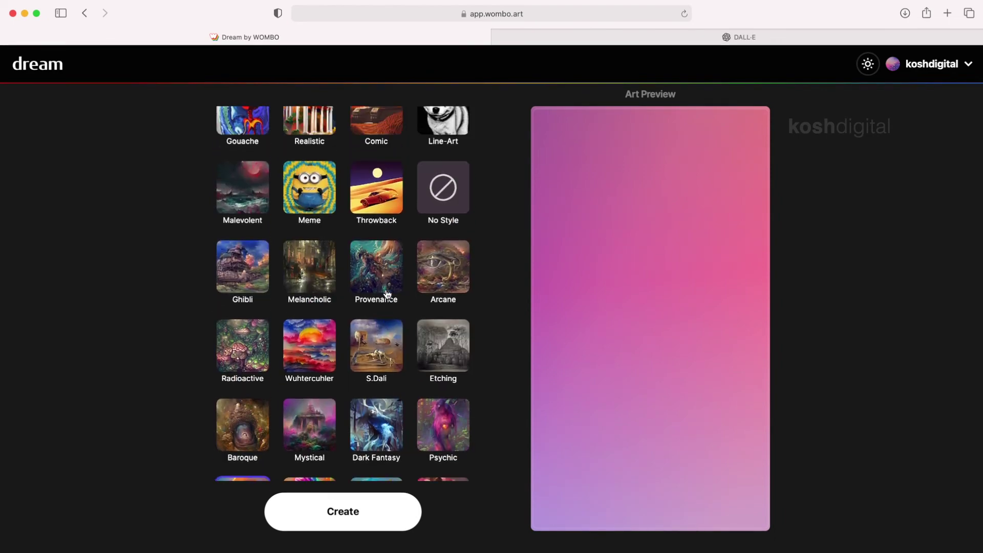
pyautogui.click(363, 498)
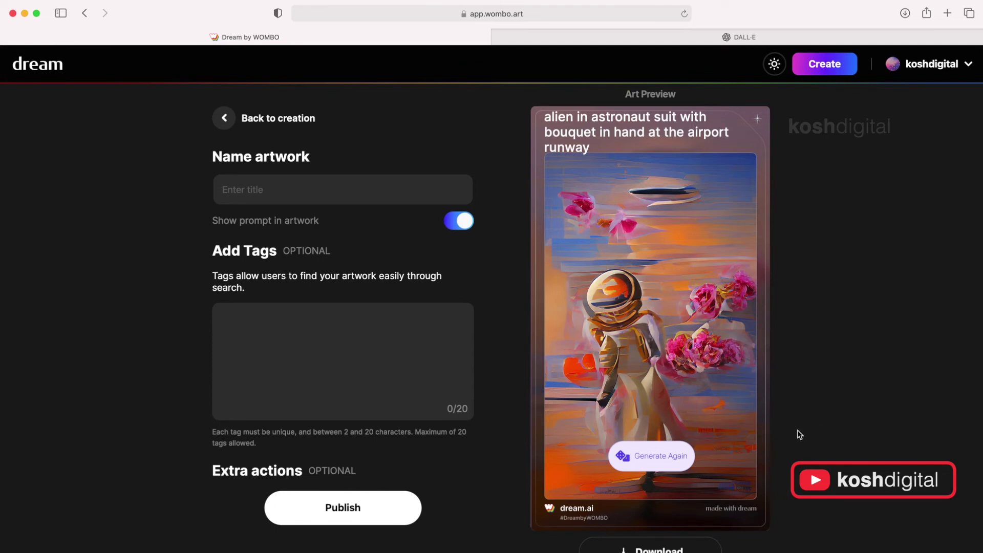
# - Generate a new variation of the alien astronaut bouquet artwork
pyautogui.click(644, 456)
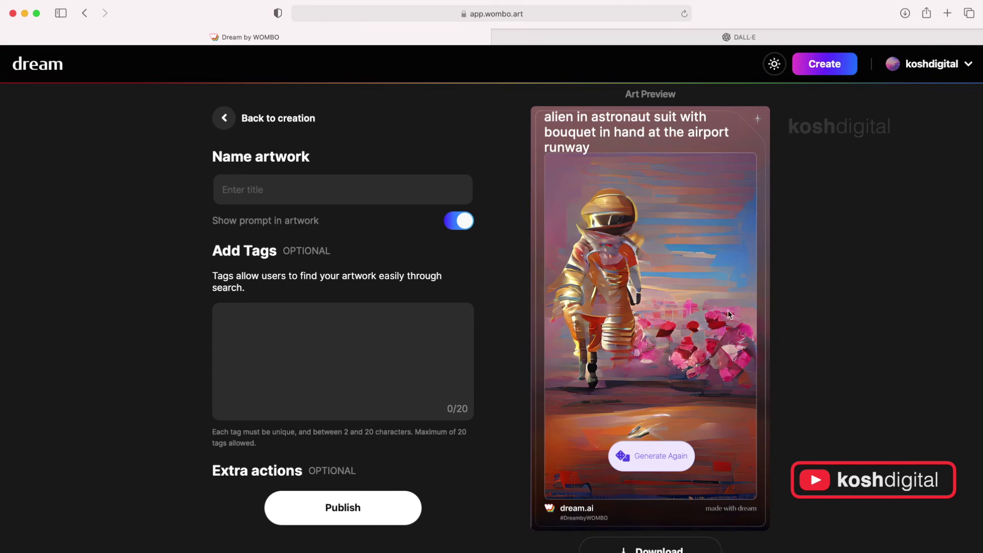
# - Return to the creation options, choose the Dark Fantasy style and create the artwork
pyautogui.click(232, 119)
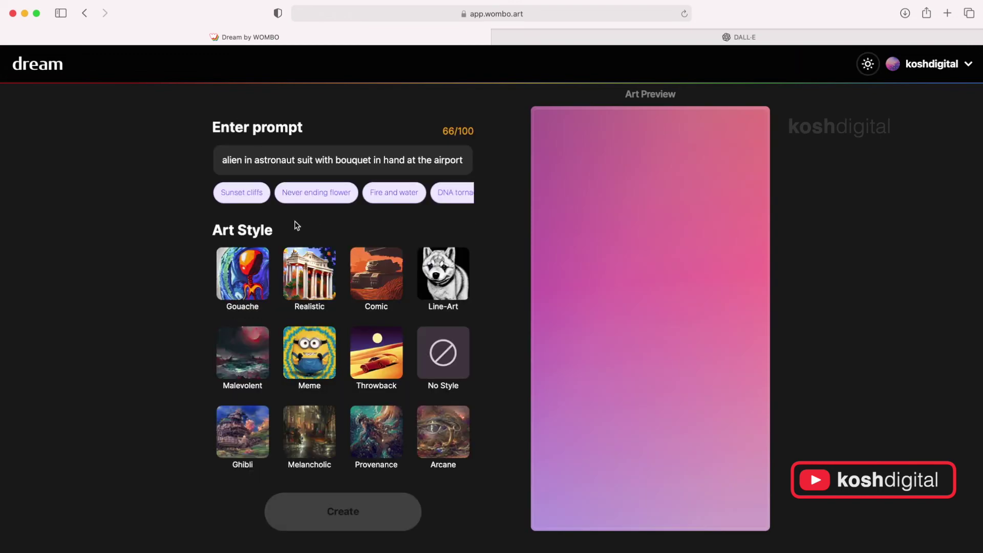
pyautogui.scroll(-5, 343, 321)
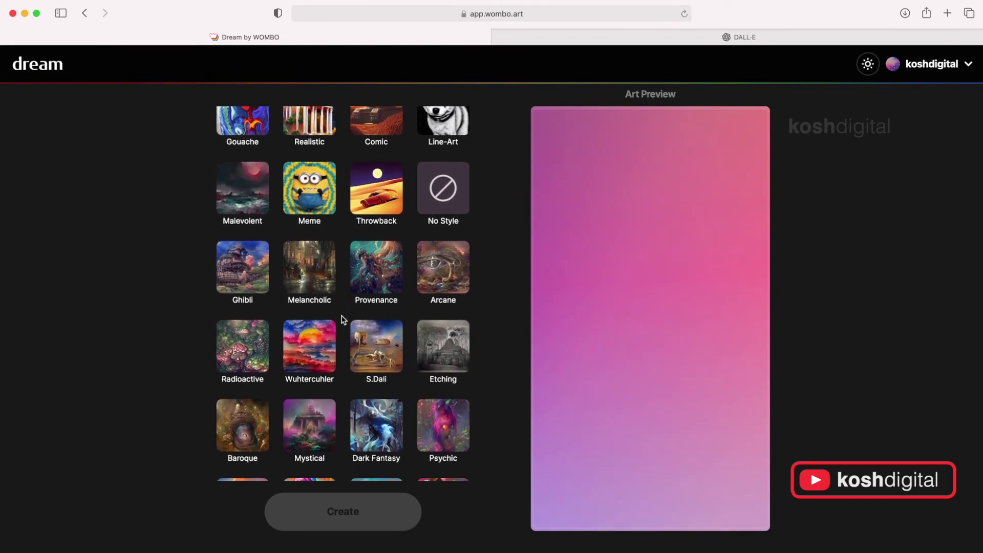
pyautogui.click(373, 356)
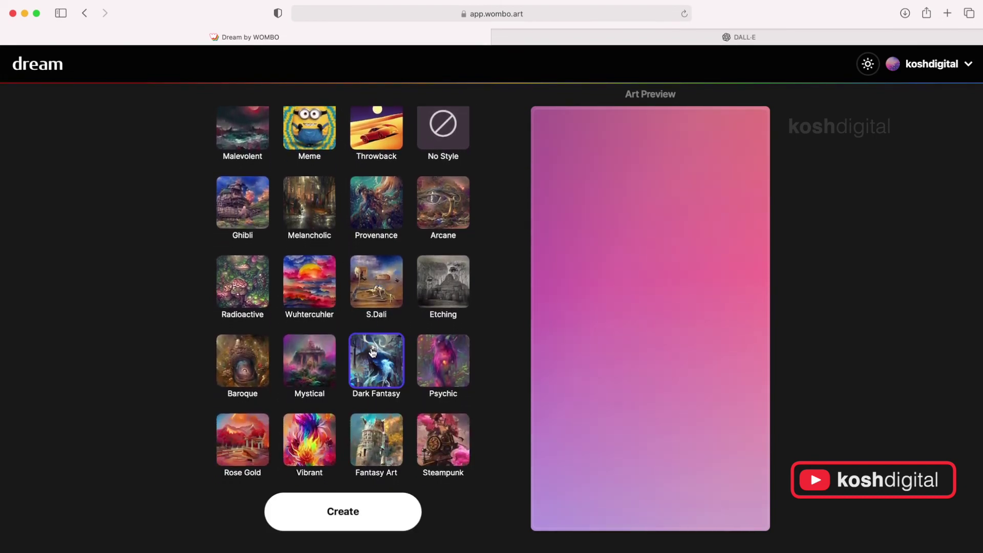
pyautogui.click(326, 514)
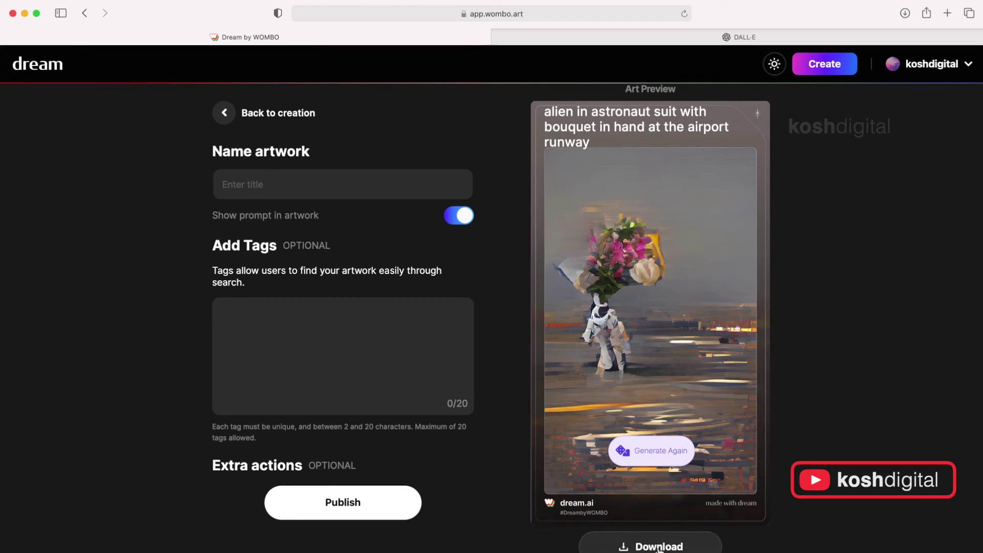
pyautogui.scroll(-1, 659, 549)
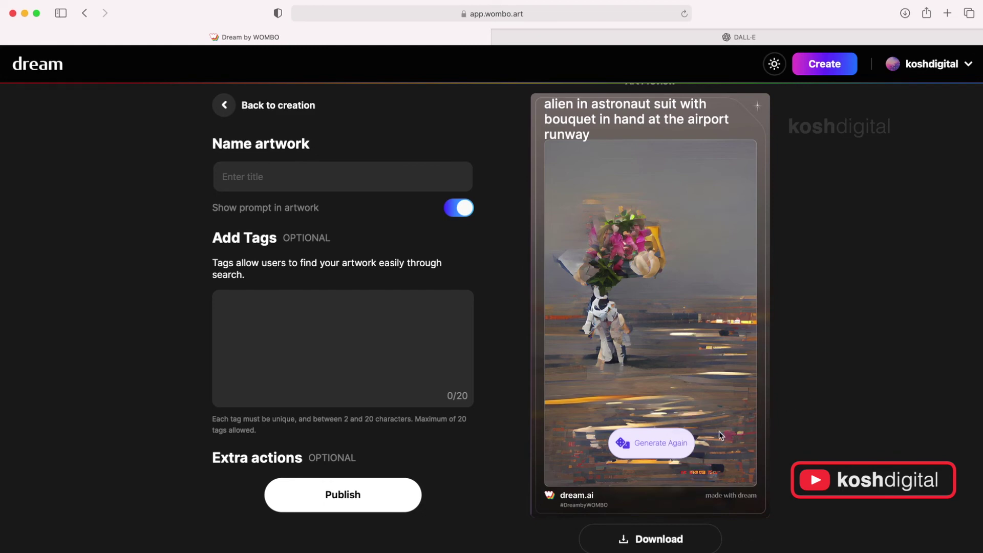
# - Generate another variation, which gives two figures carrying pink and green bouquets on the runway
pyautogui.click(660, 448)
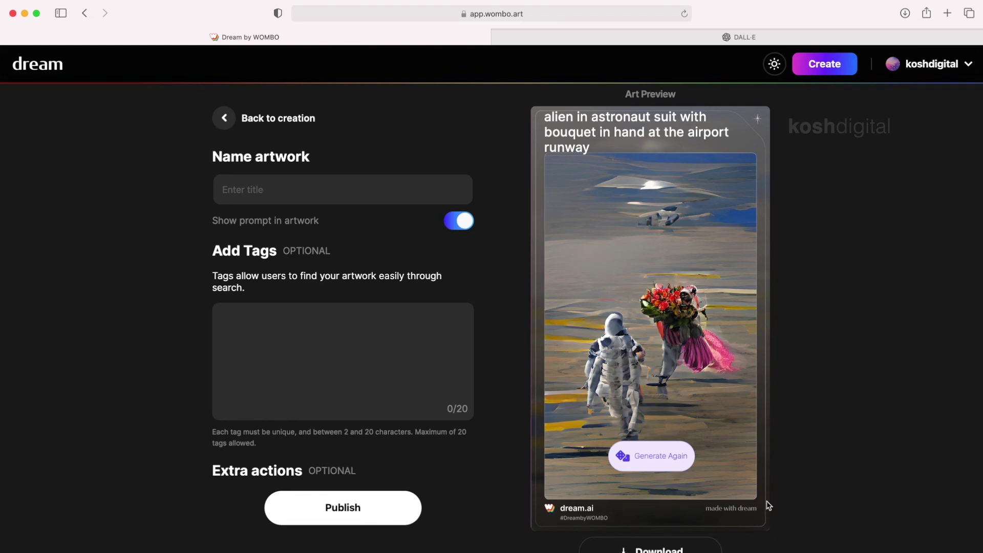
pyautogui.scroll(-1, 768, 505)
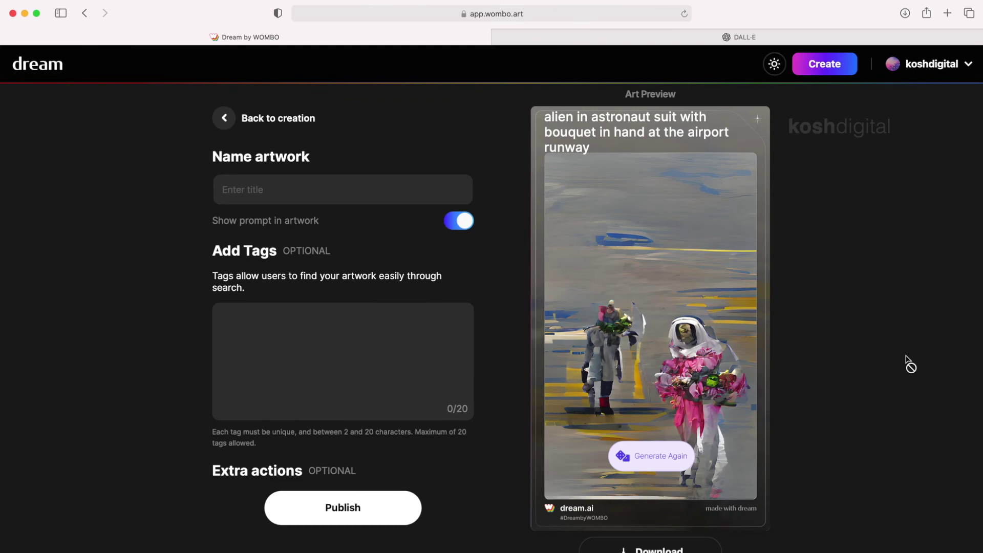
pyautogui.scroll(-1, 674, 507)
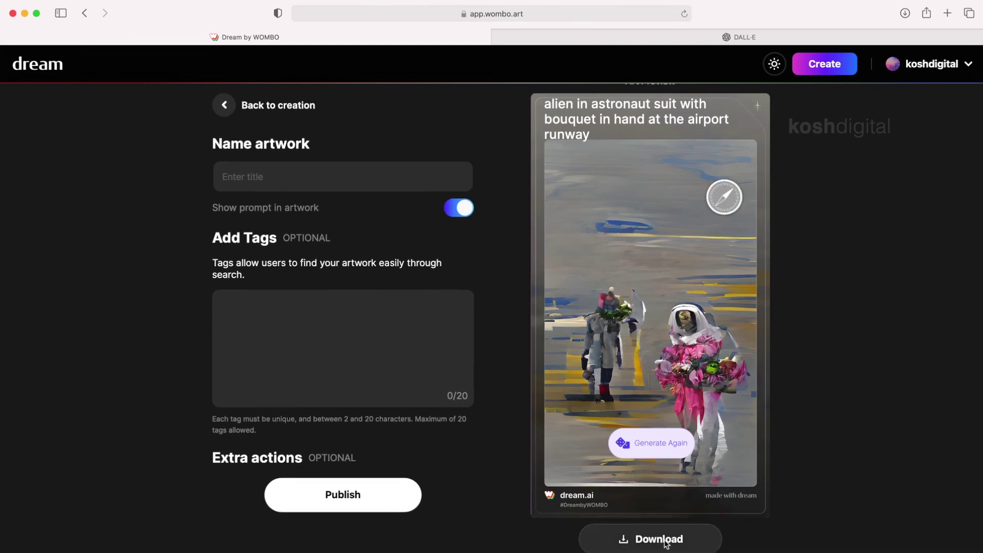
pyautogui.scroll(1, 239, 183)
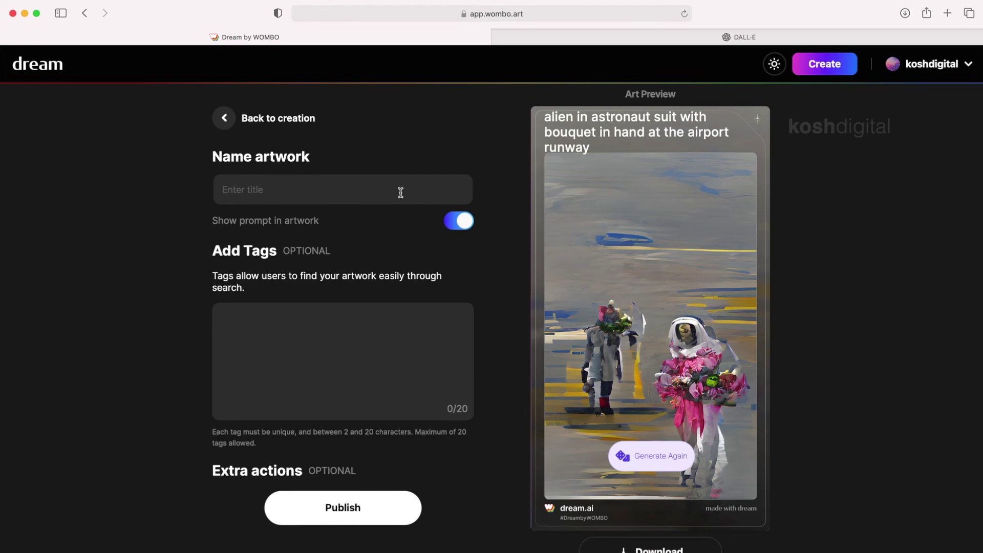
# - Add the tags 'alien' and 'astronaut' to the artwork
pyautogui.scroll(-2, 298, 317)
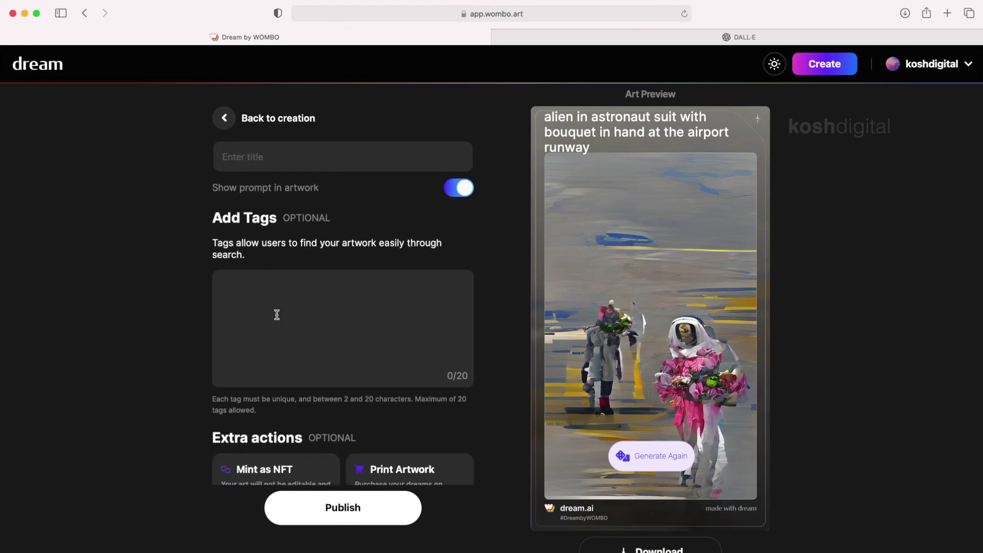
pyautogui.click(322, 307)
pyautogui.write('alien, ')
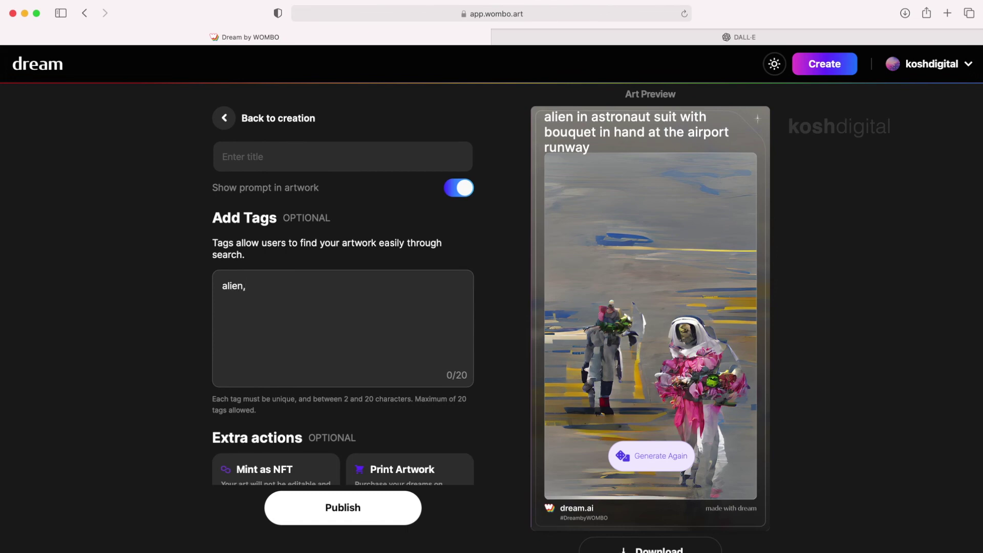
pyautogui.write('astronaut,')
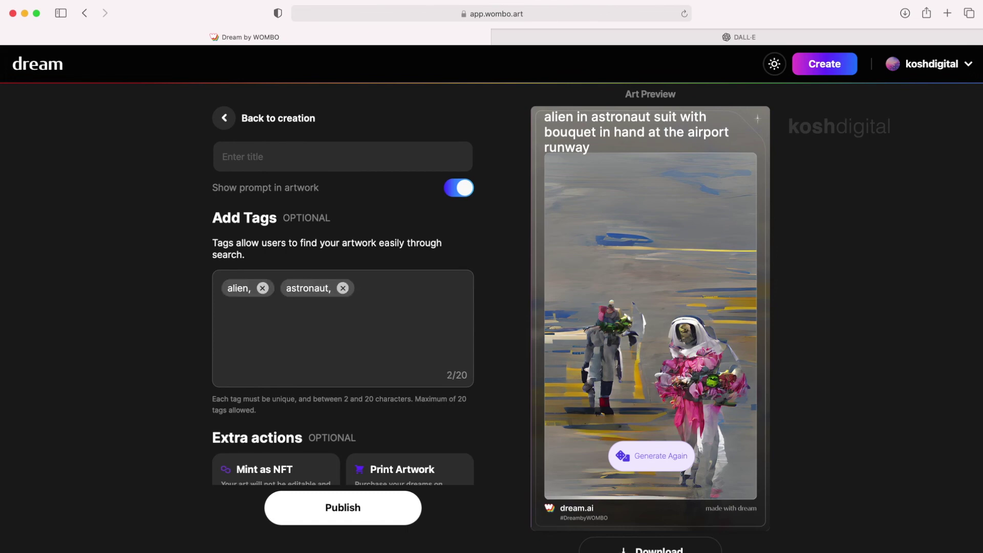
pyautogui.scroll(-1, 320, 343)
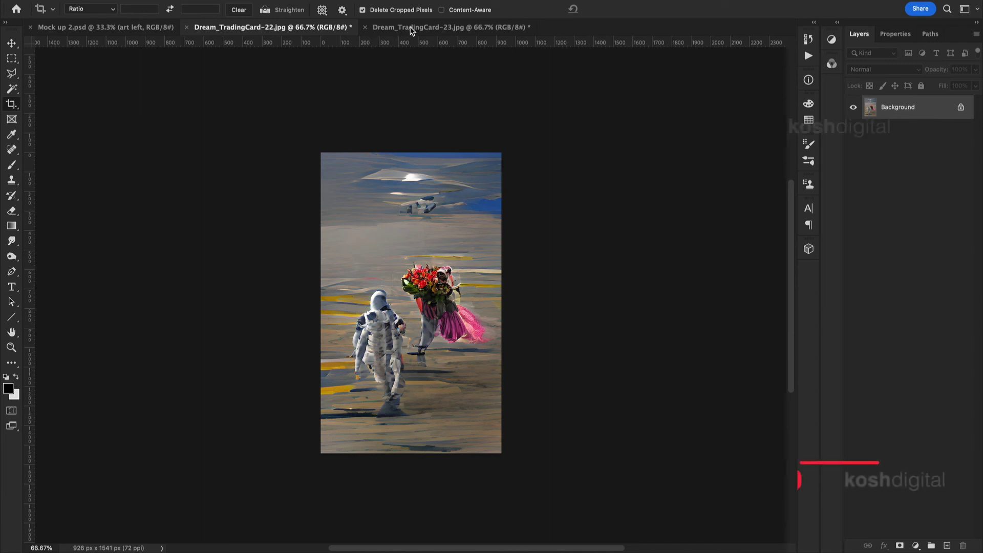
# - Open the art left frame's smart object contents in Mock up 2.psd
pyautogui.click(451, 28)
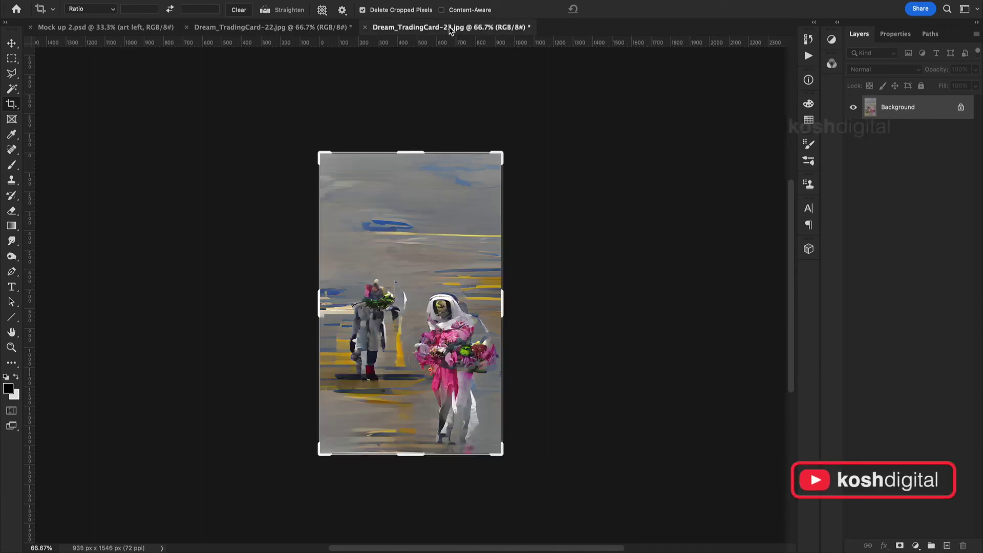
pyautogui.click(136, 24)
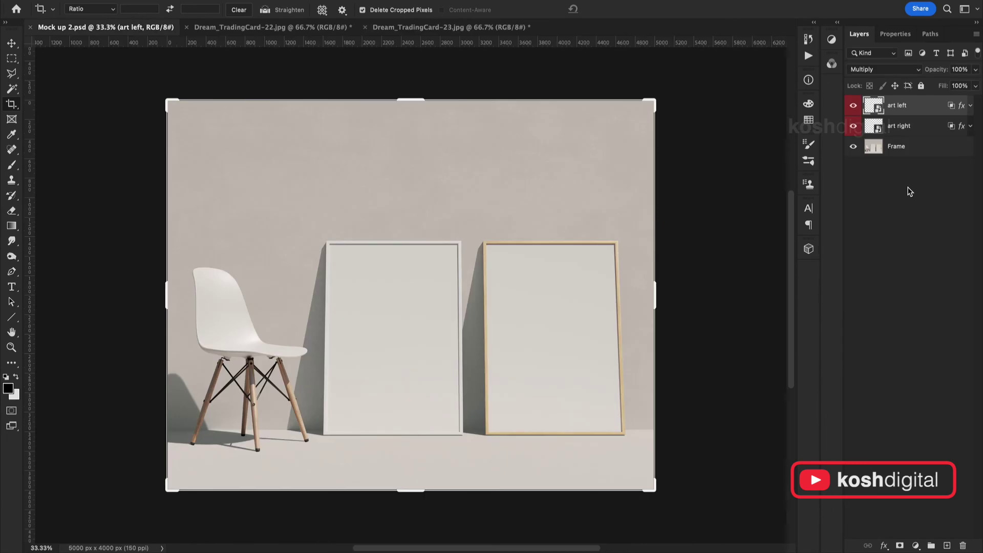
pyautogui.click(925, 254)
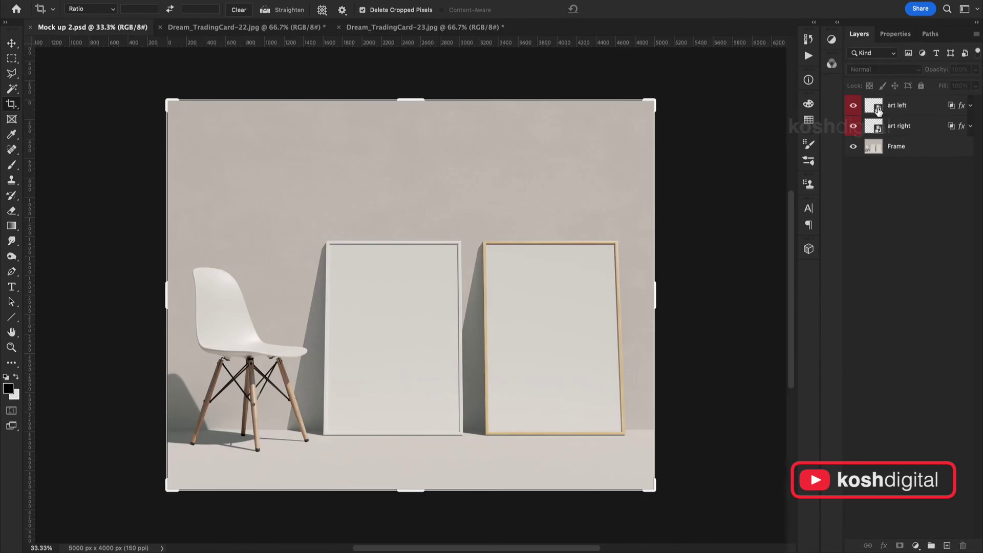
pyautogui.doubleClick(879, 109)
# - Duplicate the Dream_TradingCard-23 image into the left frame, scale it to fill, and close the source unsaved
pyautogui.click(494, 29)
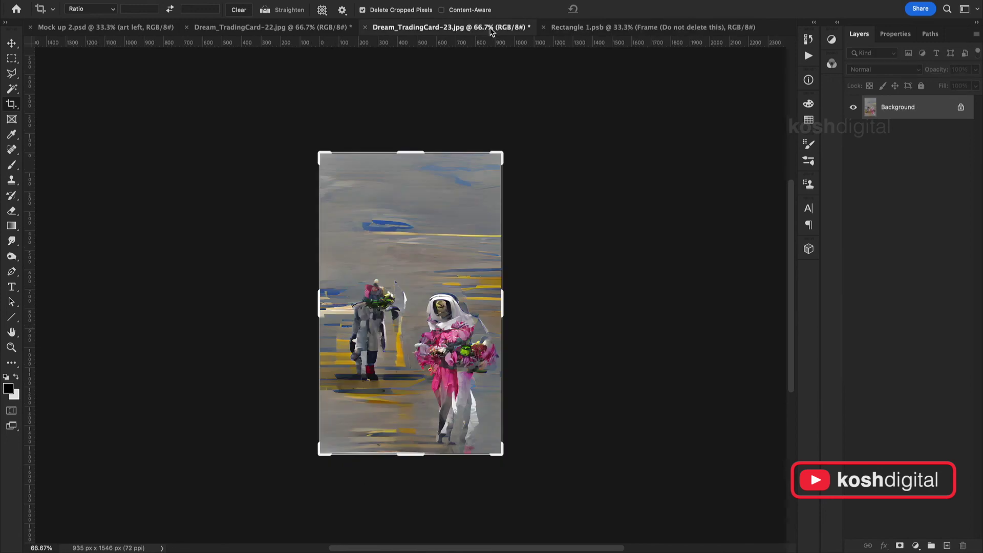
pyautogui.press('v')
pyautogui.rightClick(899, 112)
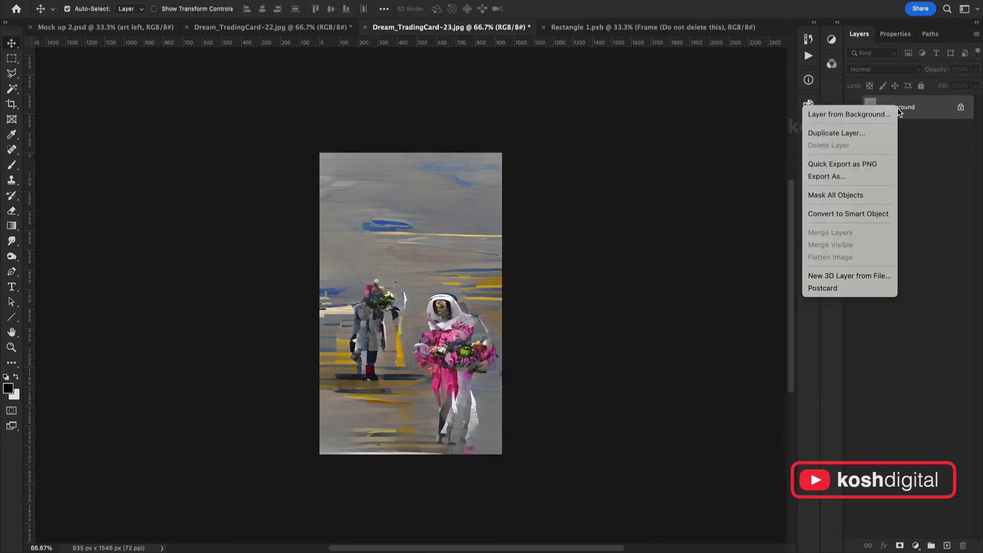
pyautogui.click(873, 132)
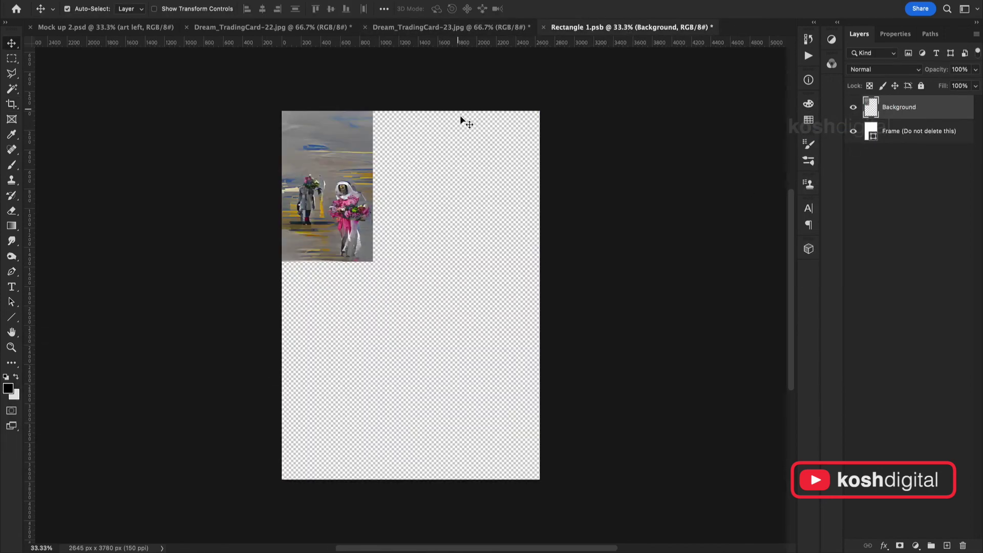
pyautogui.hotkey('ctrl', 't')
pyautogui.moveTo(383, 261); pyautogui.dragTo(540, 502)
pyautogui.moveTo(439, 329); pyautogui.dragTo(441, 323)
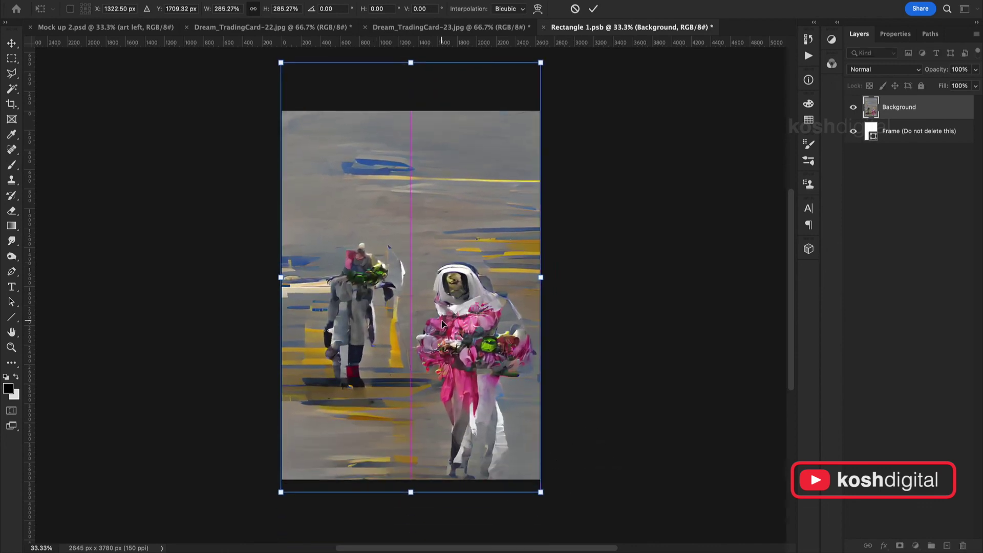
pyautogui.press('Return')
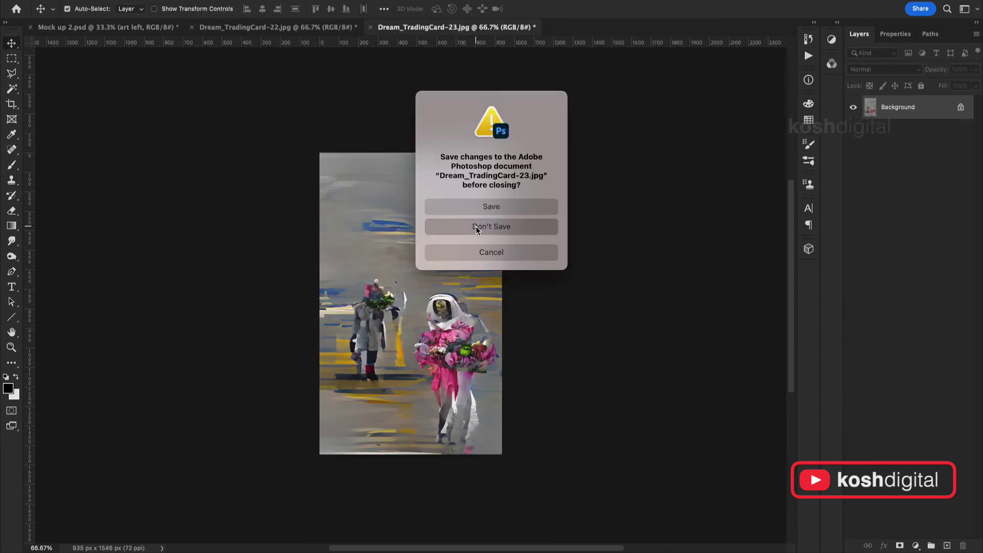
pyautogui.click(486, 226)
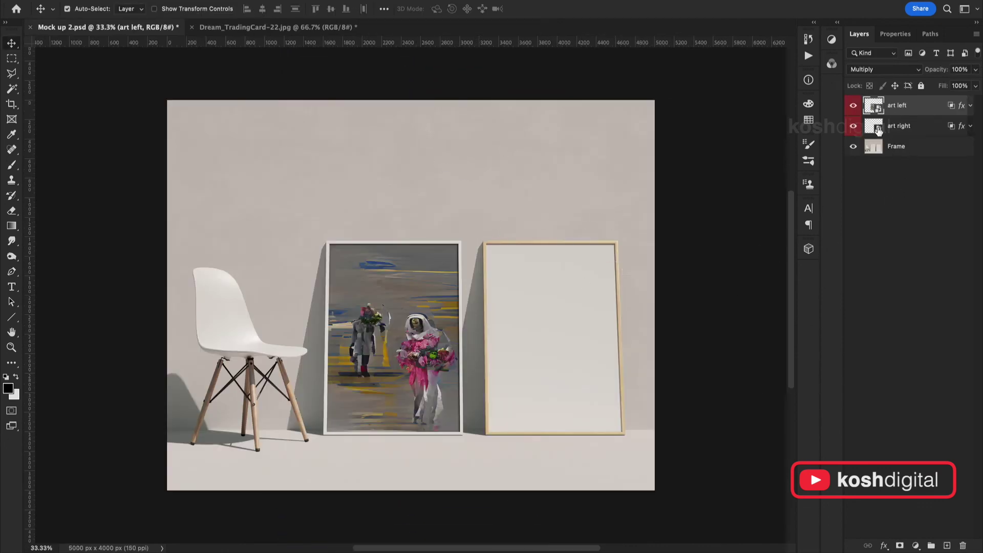
# - Open the art right frame's contents and duplicate the Dream_TradingCard-22 layer into Rectangle 11.psb
pyautogui.doubleClick(878, 128)
pyautogui.click(293, 29)
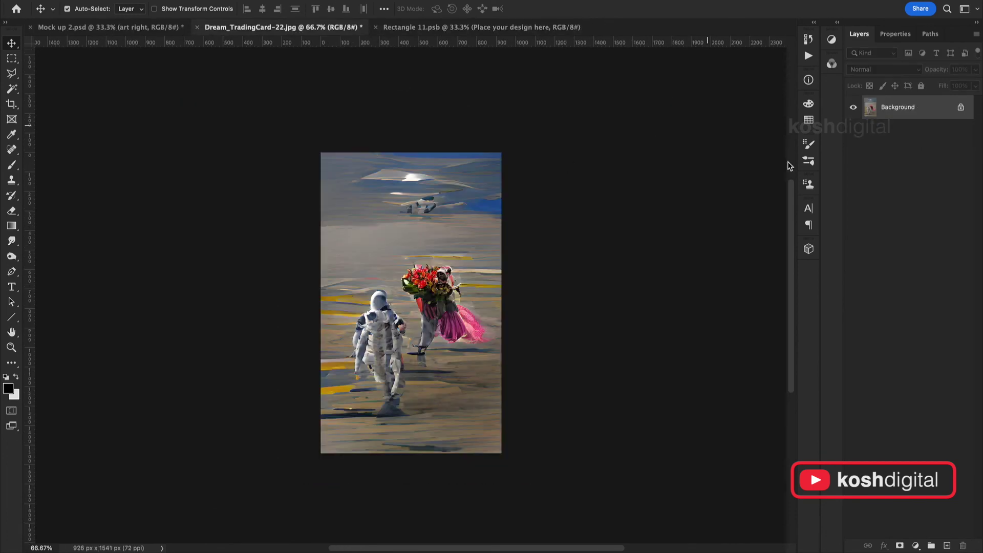
pyautogui.rightClick(918, 111)
pyautogui.click(865, 132)
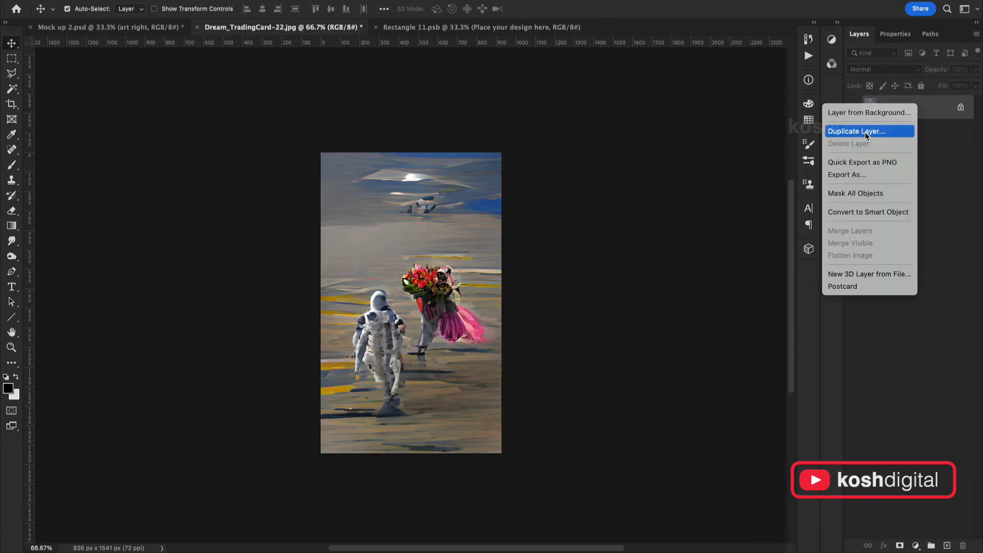
pyautogui.click(154, 403)
pyautogui.click(164, 412)
pyautogui.click(264, 361)
# - Close the source unsaved, scale the copied image to fill the right frame, then save and close it
pyautogui.press('super+w')
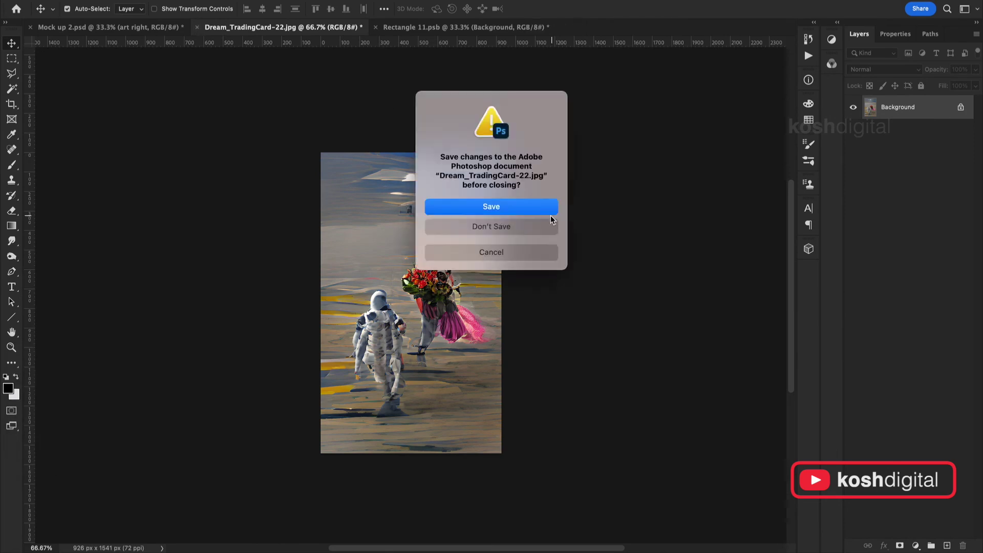
pyautogui.click(548, 226)
pyautogui.press('super+t')
pyautogui.moveTo(377, 261); pyautogui.dragTo(588, 519)
pyautogui.press('Return')
pyautogui.press('super+s')
pyautogui.press('super+w')
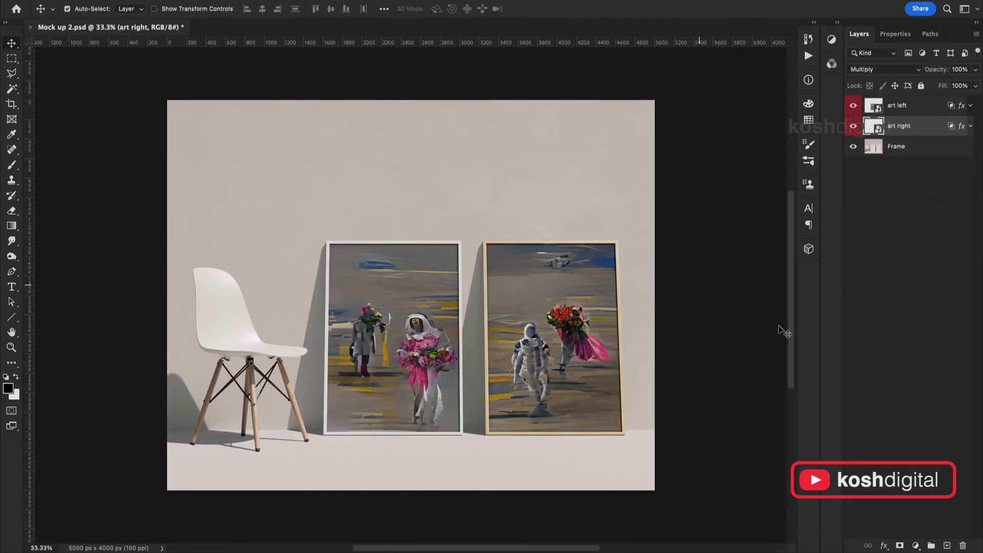